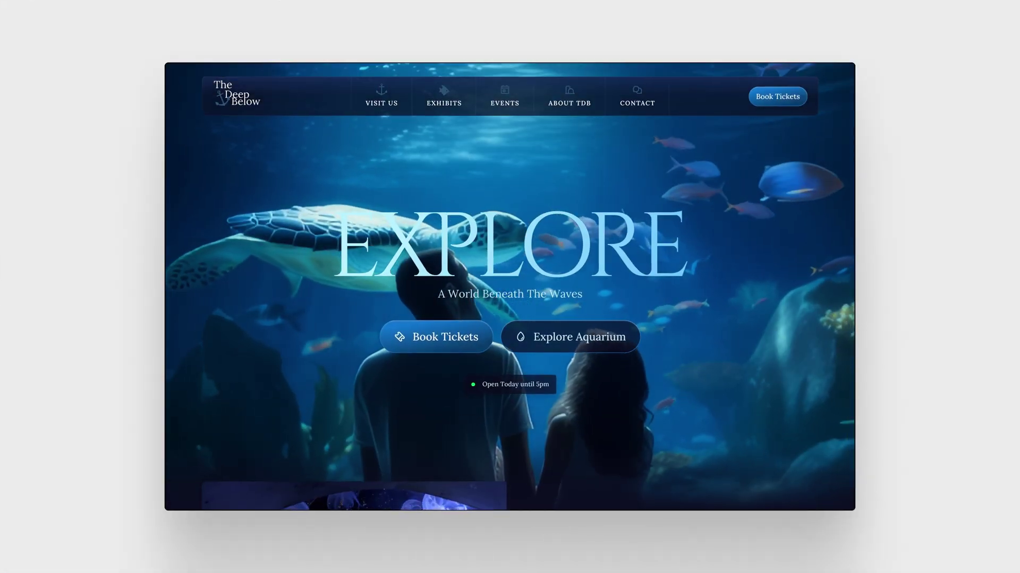
# - Select the END CTA background rectangle, then the Discounts subtitle under BOOK
pyautogui.scroll(-1, 510, 287)
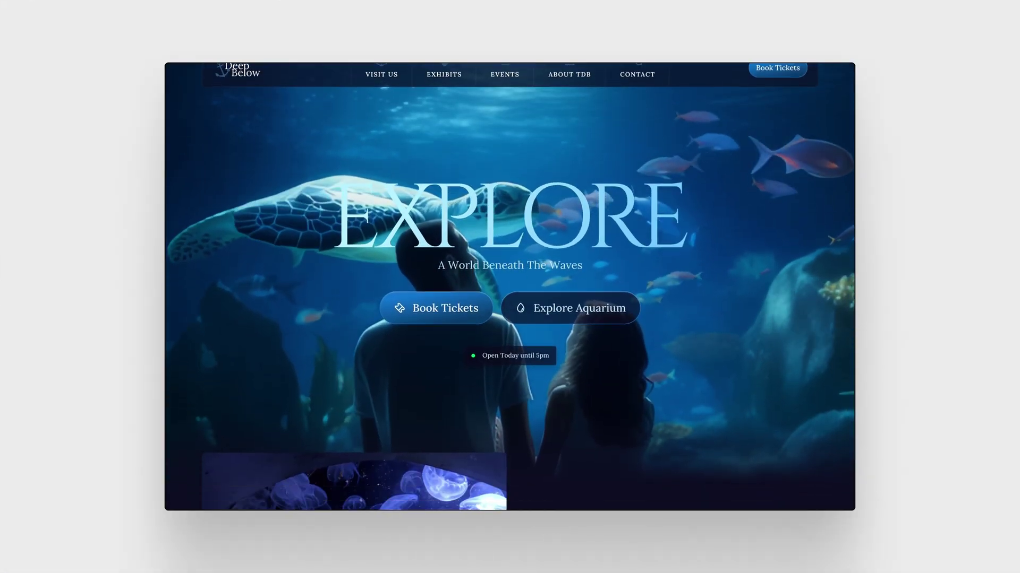
pyautogui.scroll(-7, 509, 287)
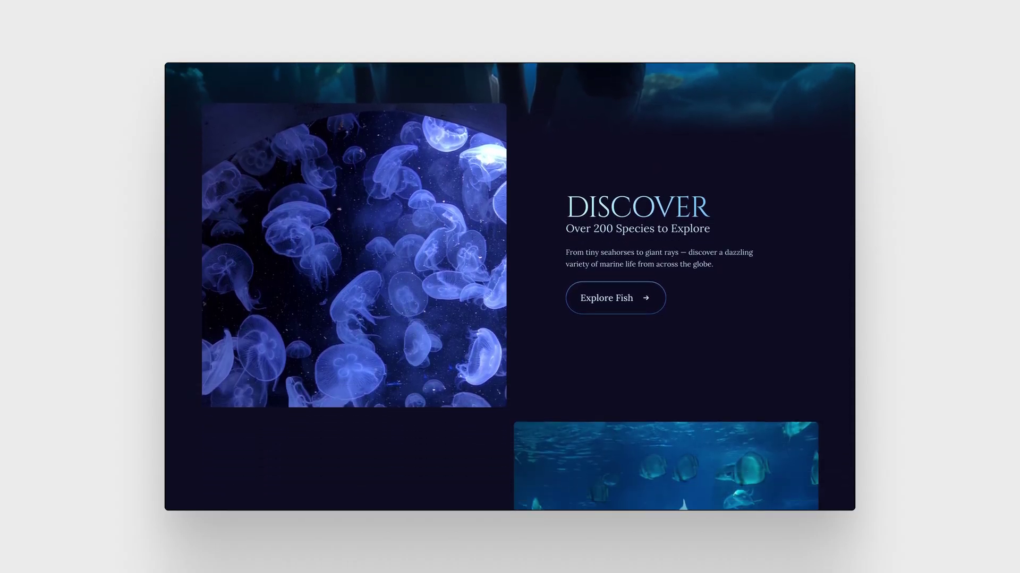
pyautogui.scroll(-5, 510, 286)
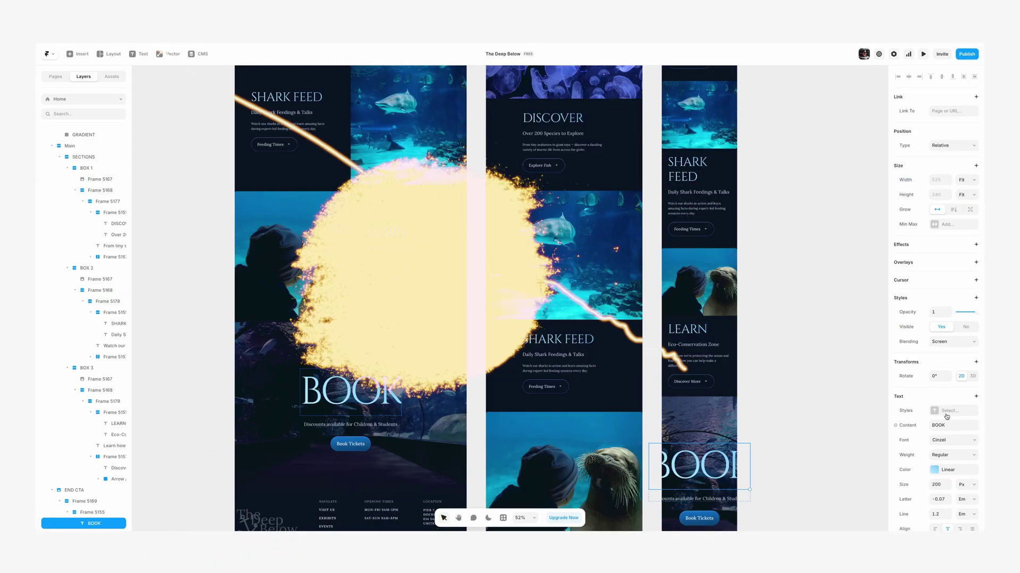
pyautogui.click(98, 517)
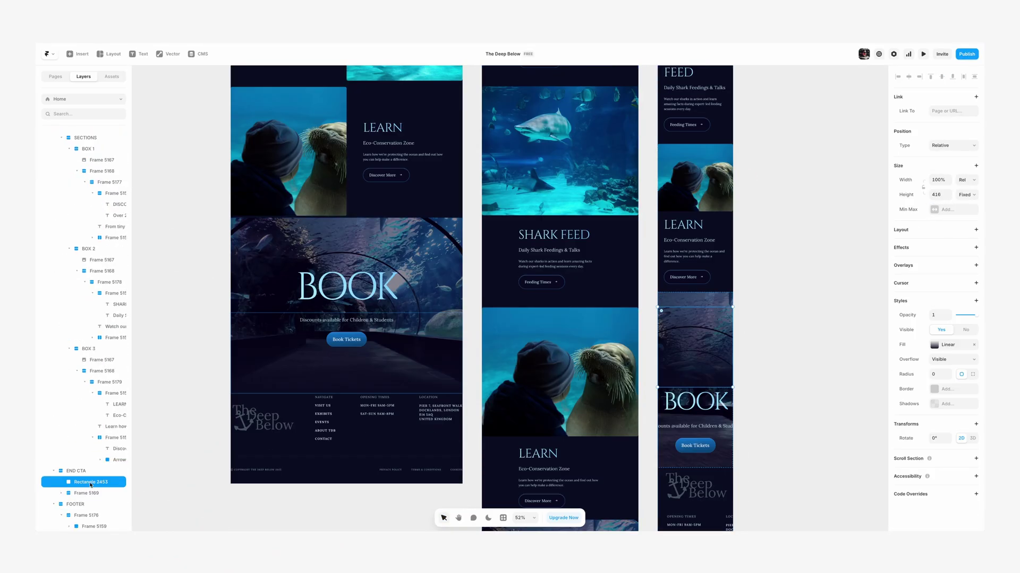
pyautogui.click(715, 376)
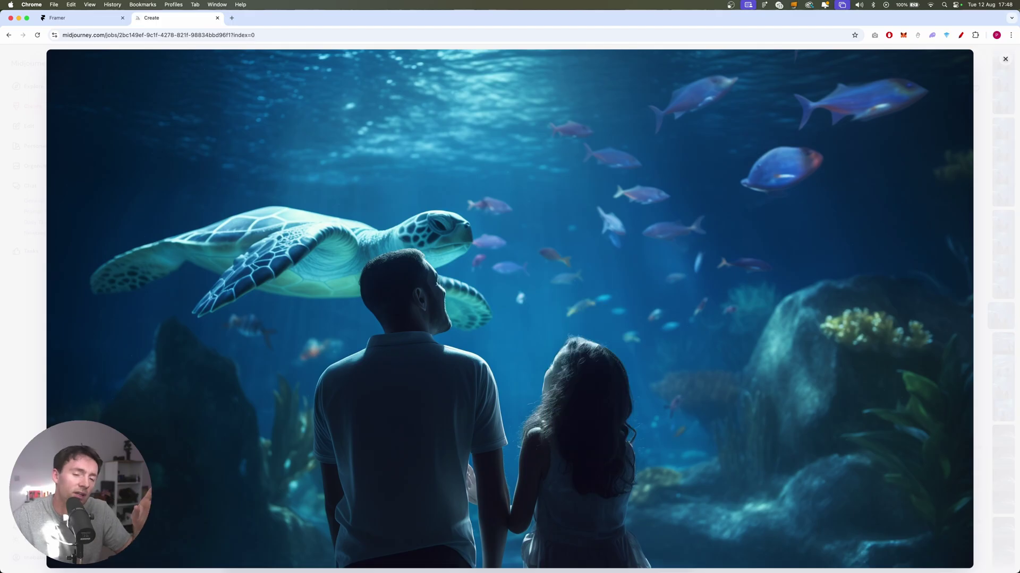
# - Bring up the Figma design with nothing selected and open its prototype preview
pyautogui.click(557, 554)
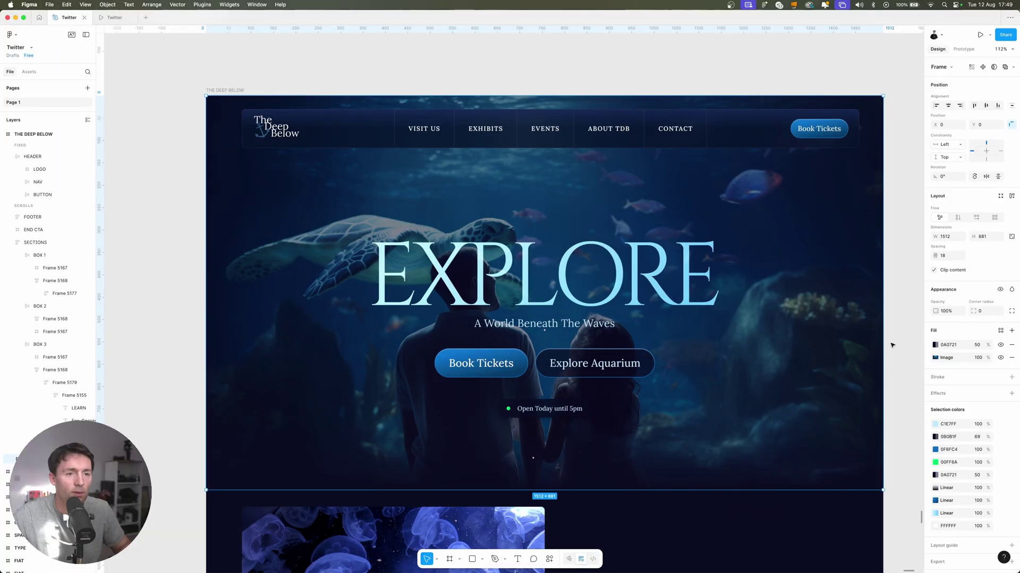
pyautogui.click(899, 344)
pyautogui.hscroll(-1, 903, 340)
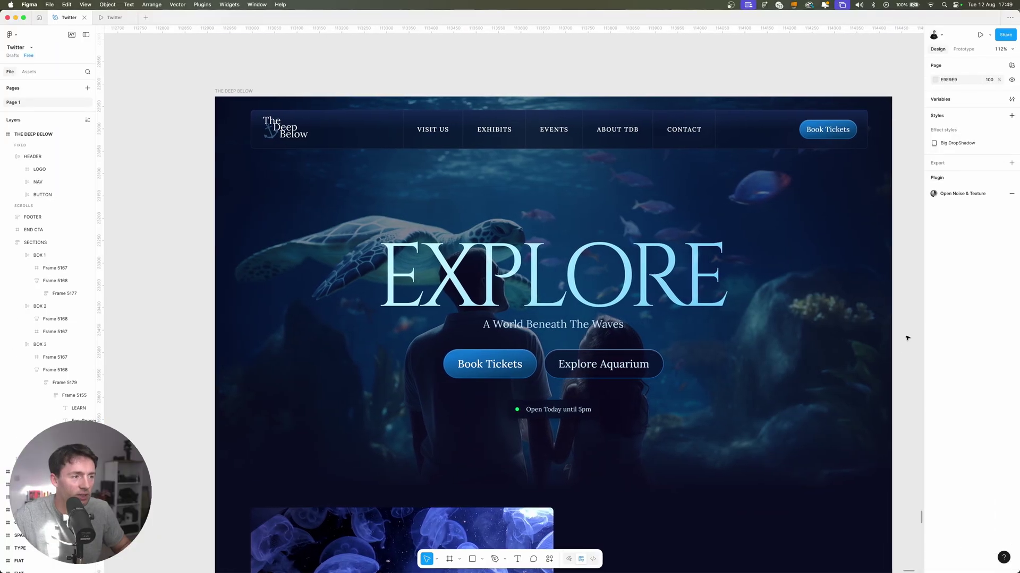
pyautogui.press('super+alt+Return')
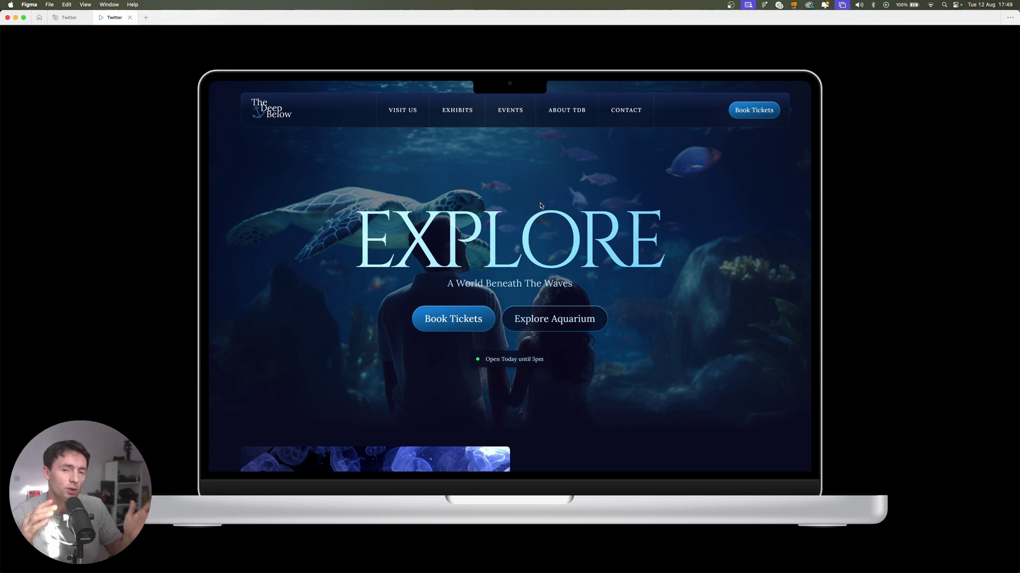
# - Scroll the prototype through the Shark Feed, BOOK and footer sections and back up
pyautogui.scroll(-3, 573, 206)
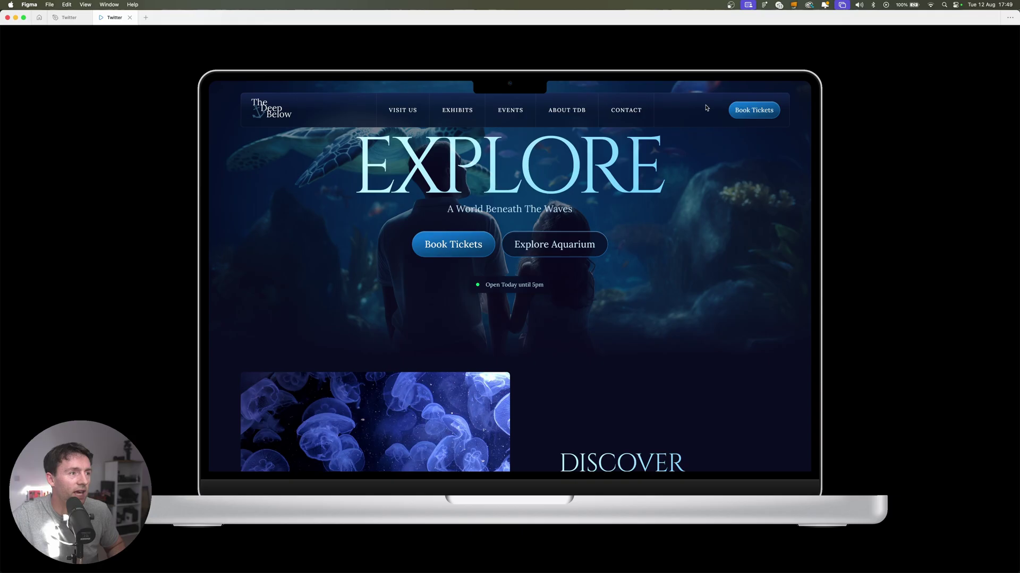
pyautogui.scroll(3, 667, 179)
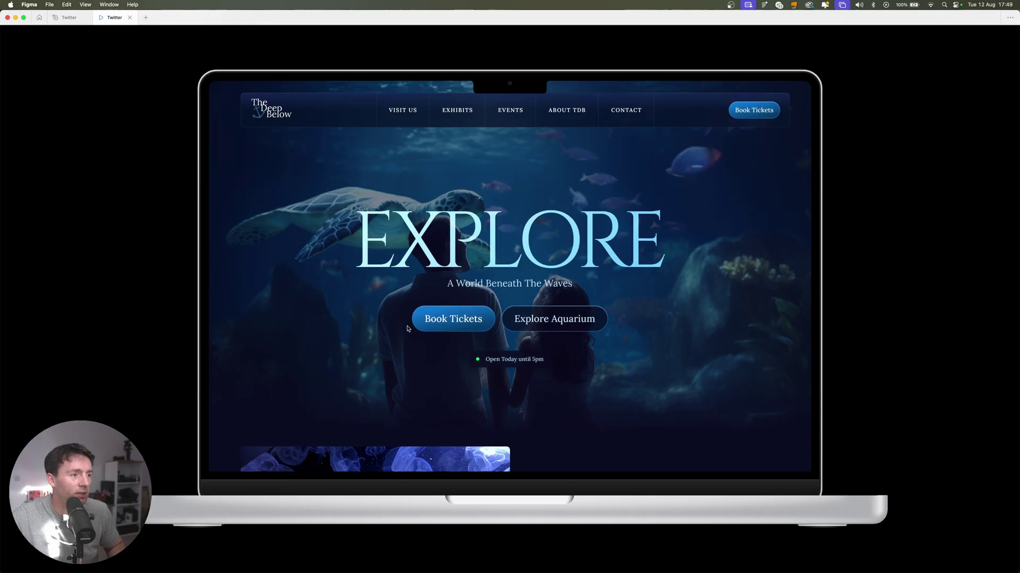
pyautogui.scroll(-10, 552, 300)
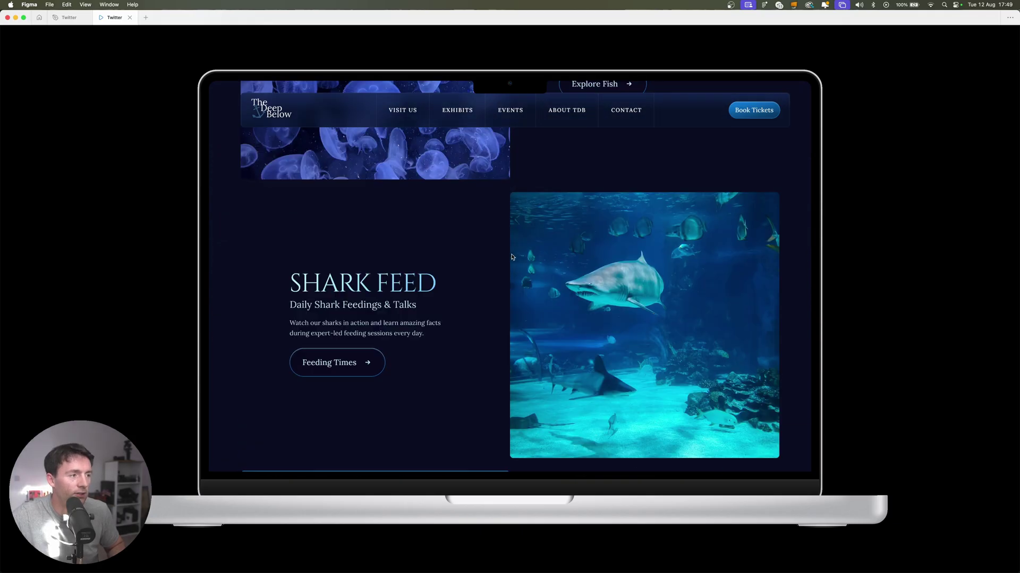
pyautogui.scroll(4, 600, 222)
pyautogui.scroll(-10, 462, 316)
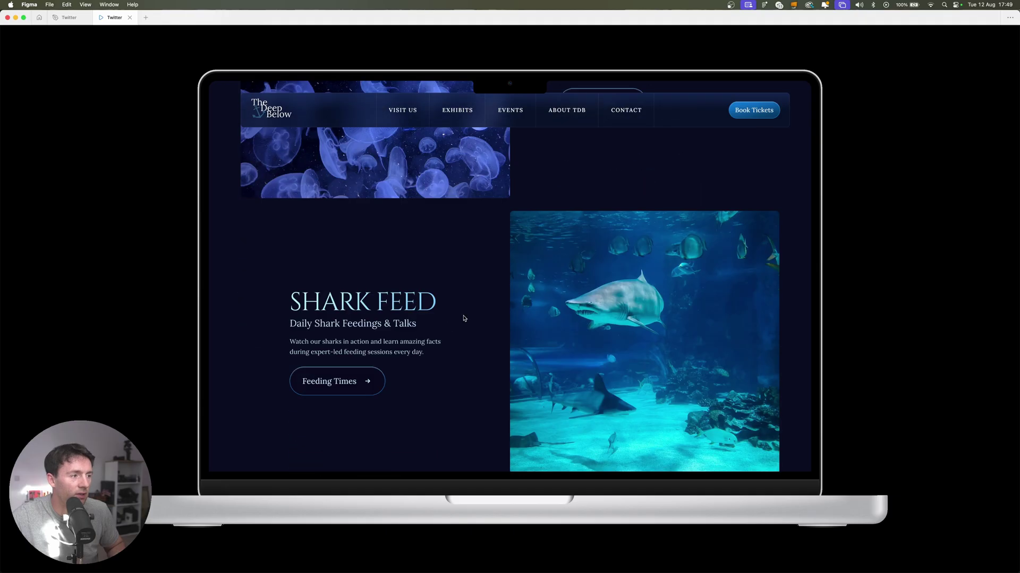
pyautogui.scroll(-10, 461, 312)
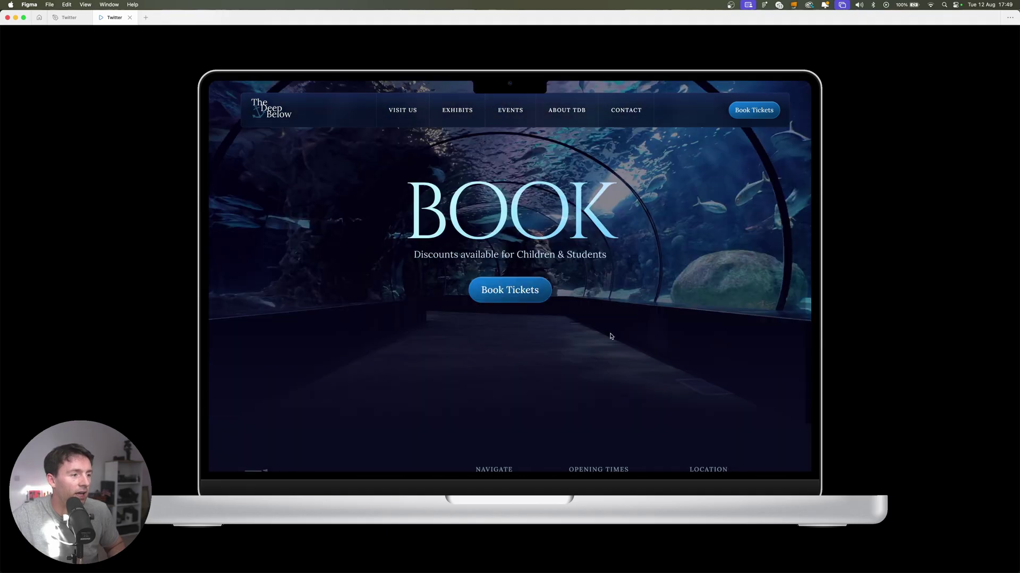
pyautogui.scroll(1, 576, 310)
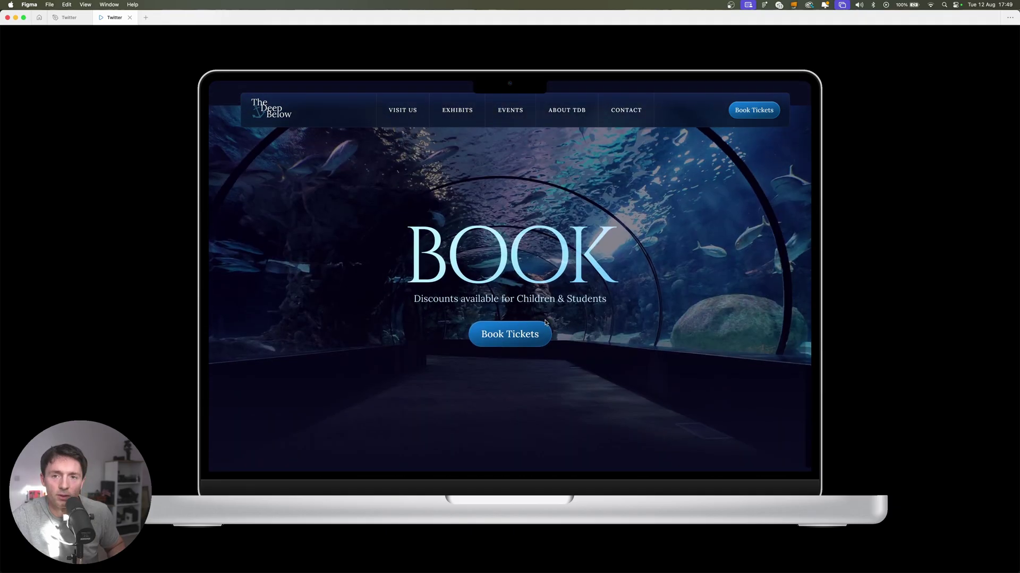
pyautogui.scroll(-5, 547, 324)
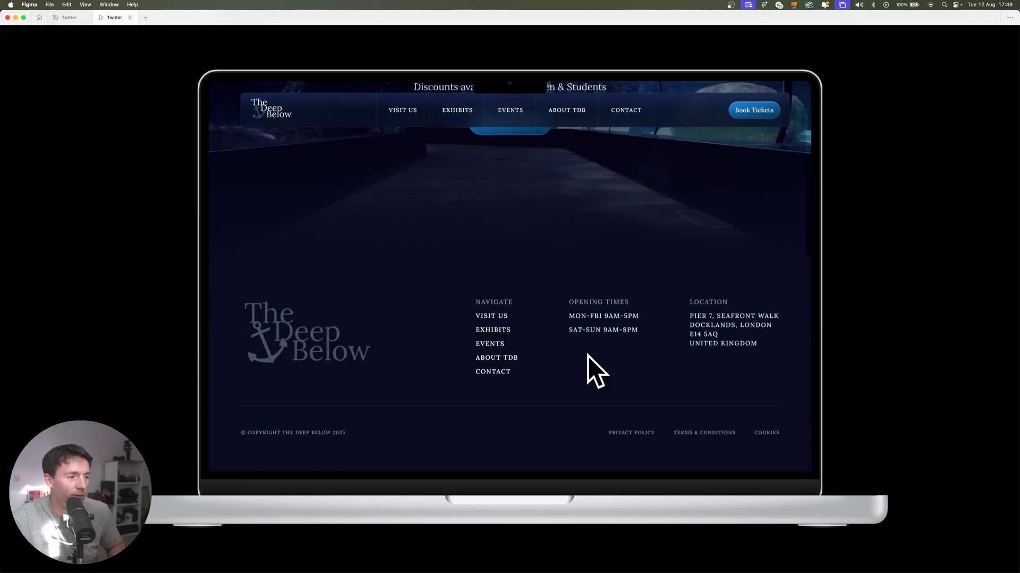
pyautogui.scroll(15, 603, 371)
pyautogui.scroll(5, 635, 356)
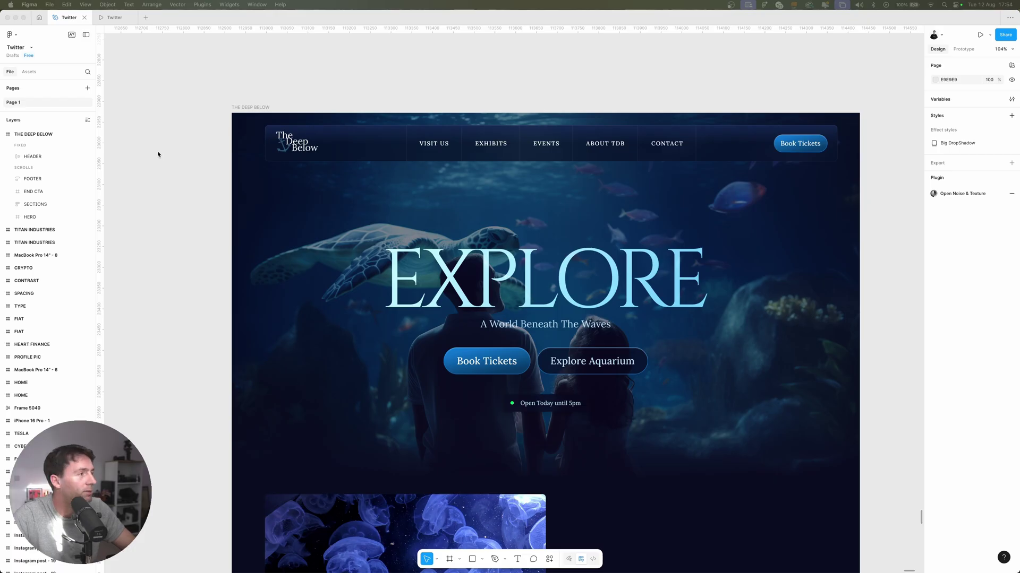
# - Step through the FOOTER, END CTA, SECTIONS and HERO layers and select HERO's content frame
pyautogui.click(153, 147)
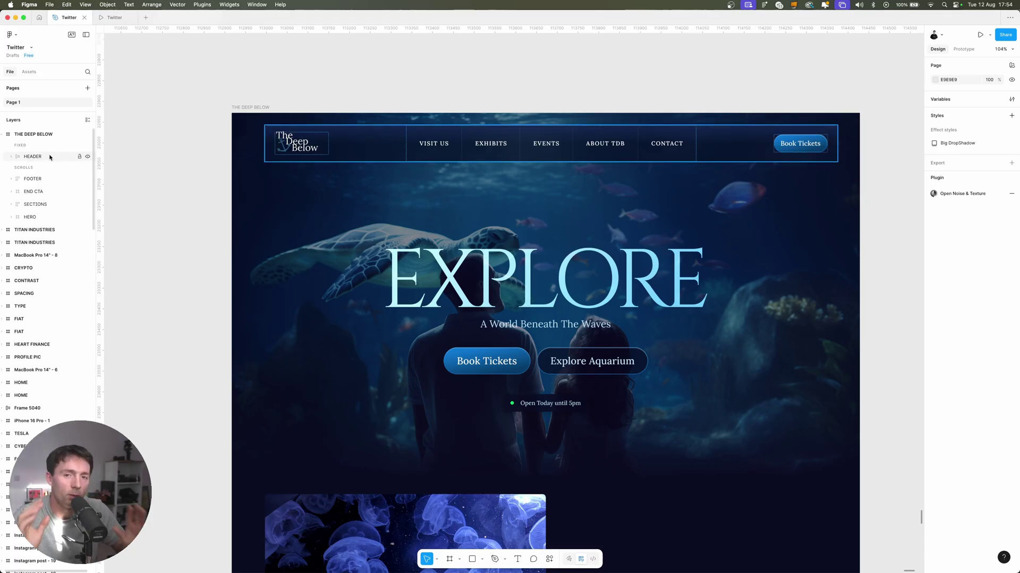
pyautogui.hscroll(-2, 49, 157)
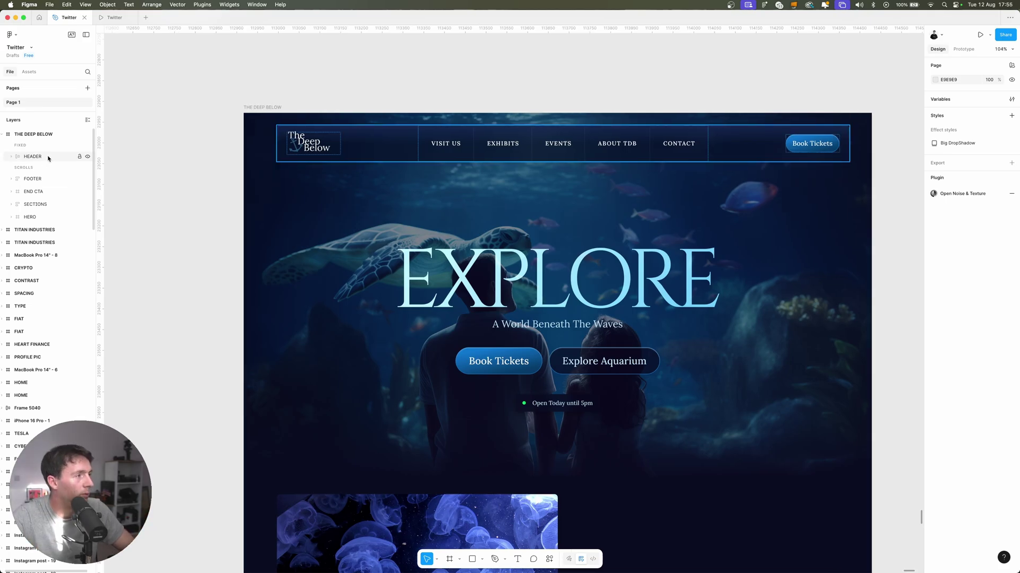
pyautogui.click(37, 178)
pyautogui.click(32, 191)
pyautogui.click(32, 204)
pyautogui.click(16, 216)
pyautogui.click(8, 217)
pyautogui.click(40, 230)
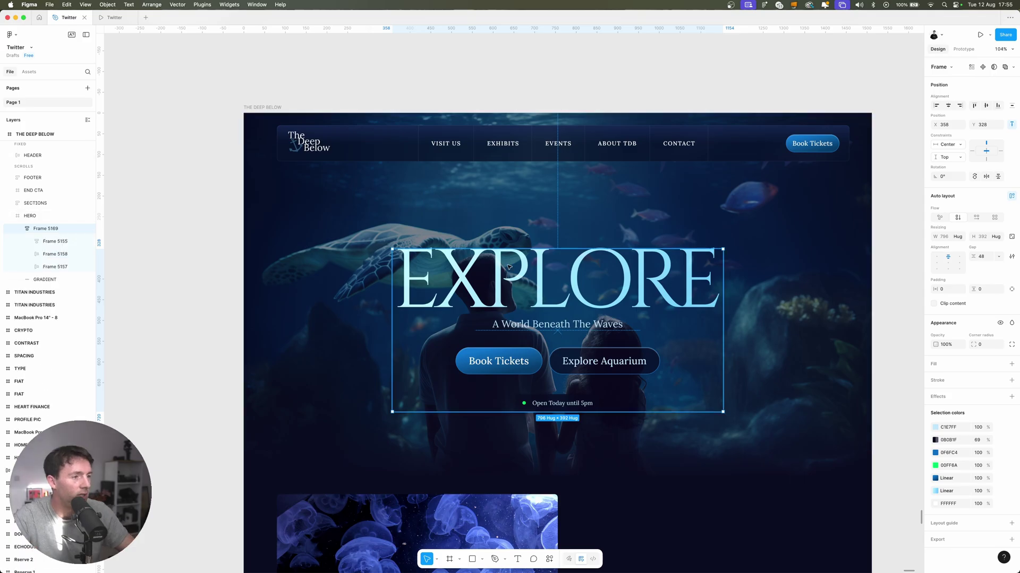
# - Inspect the EXPLORE heading wrapper and button row, then name the Framer project The Deep Below
pyautogui.doubleClick(544, 271)
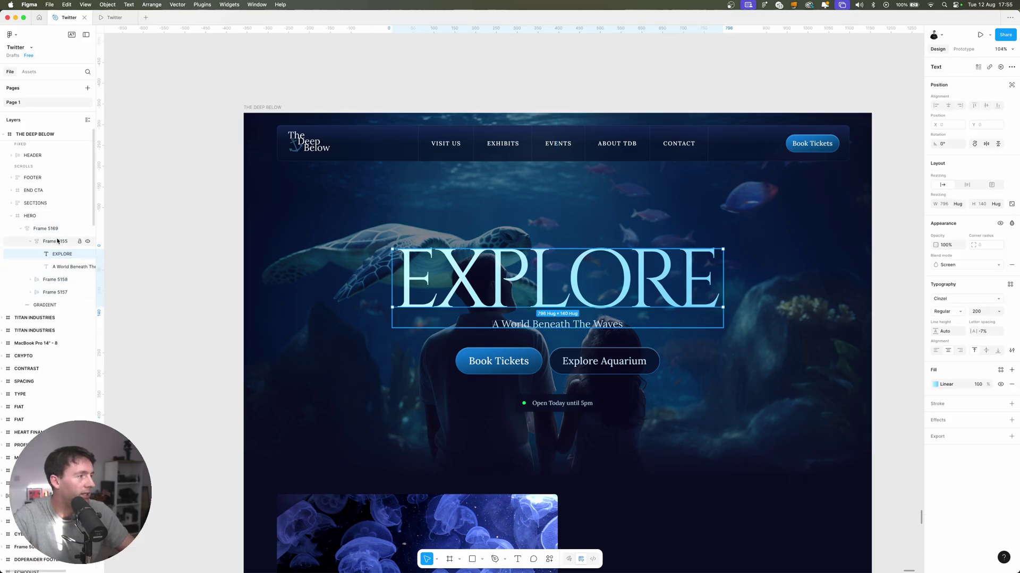
pyautogui.press('Escape')
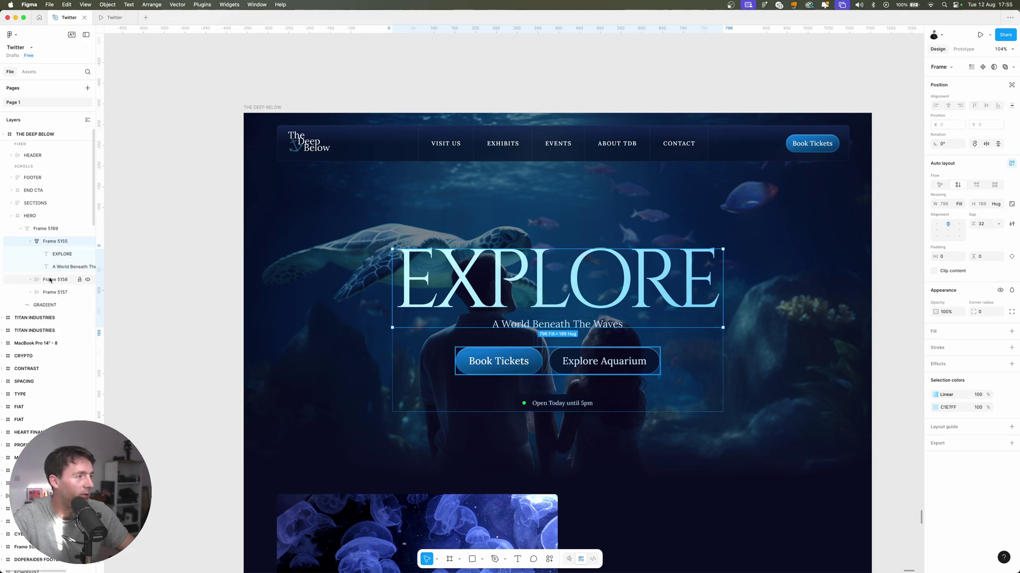
pyautogui.click(75, 279)
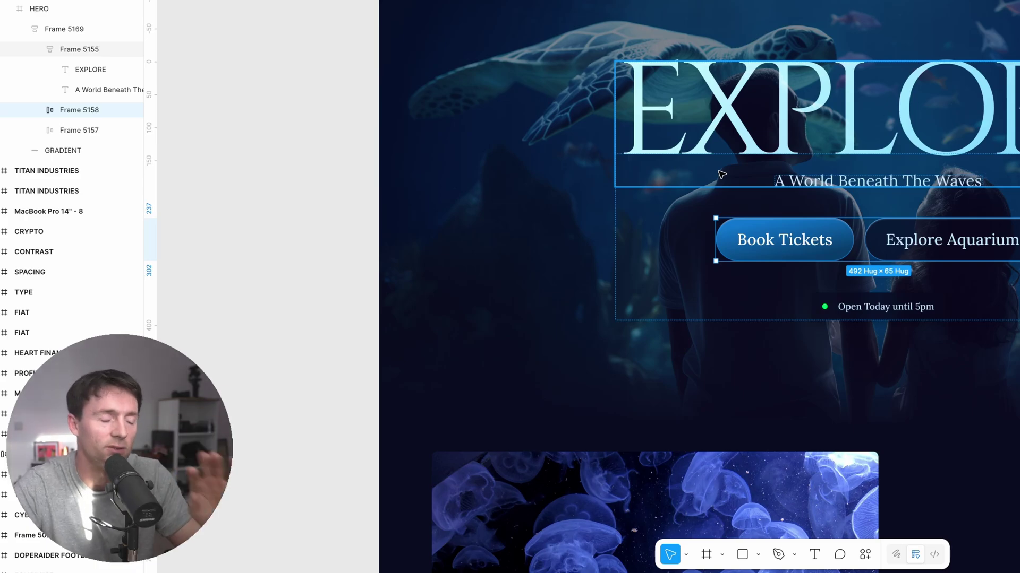
pyautogui.press('Escape')
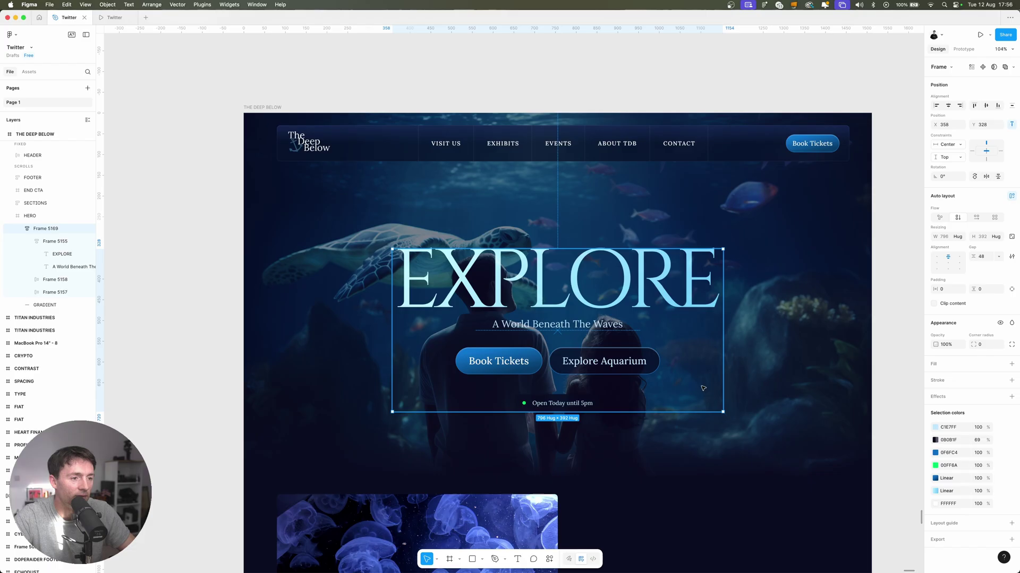
pyautogui.scroll(-10, 698, 385)
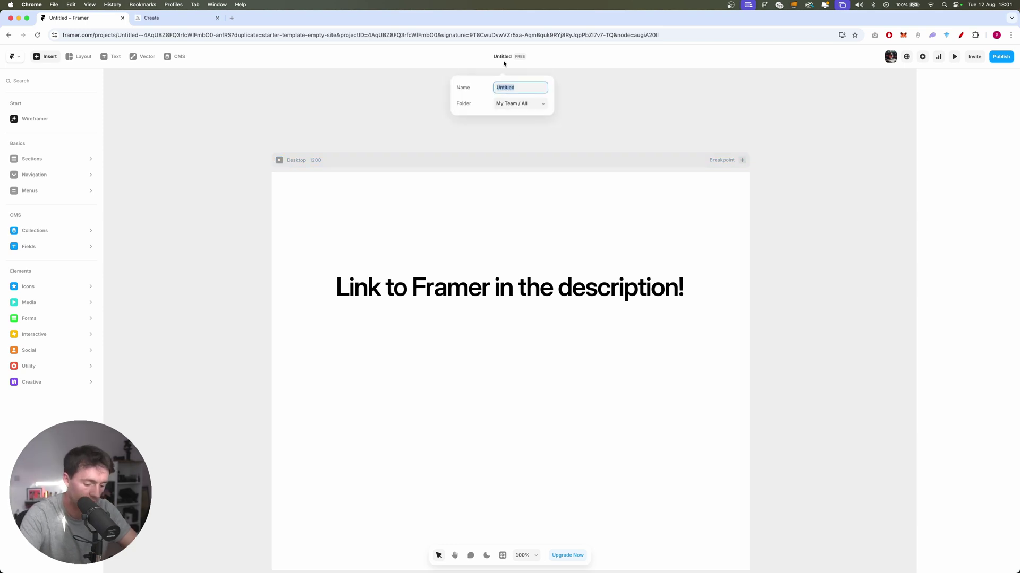
pyautogui.write('The Deep Below')
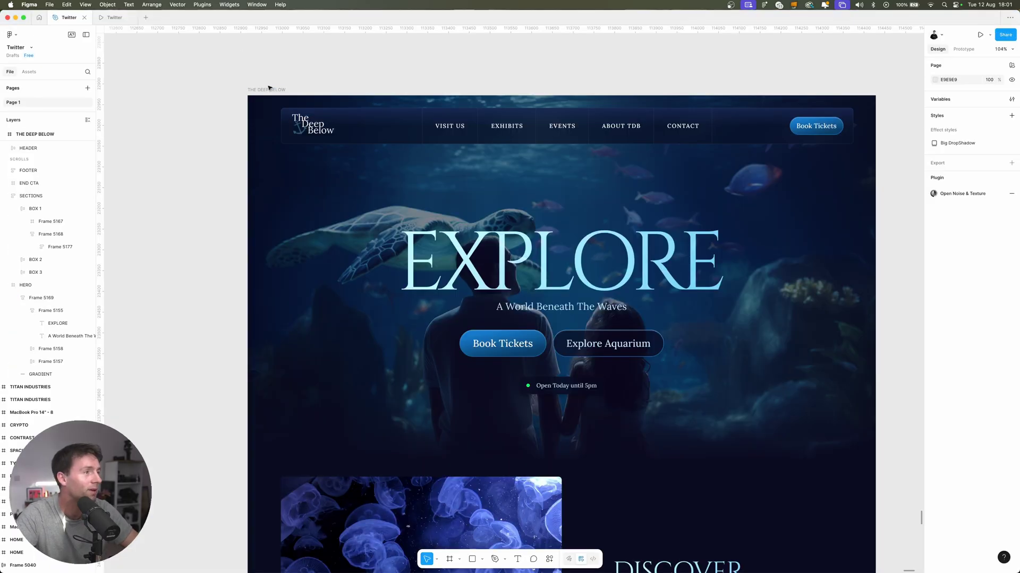
# - Convert THE DEEP BELOW frame with the Figma to HTML with Framer plugin and copy it
pyautogui.click(267, 91)
pyautogui.scroll(-1, 266, 90)
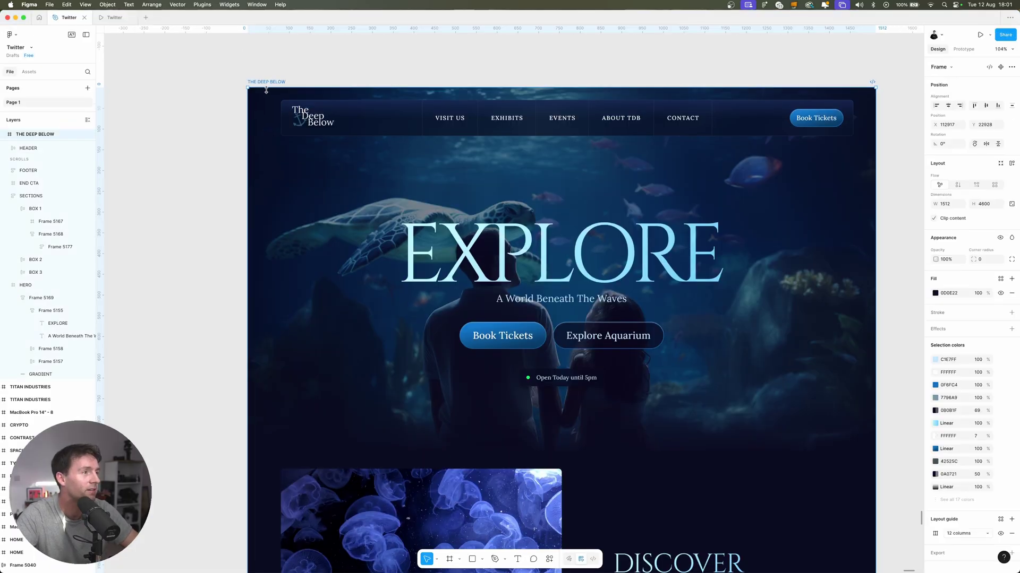
pyautogui.click(203, 4)
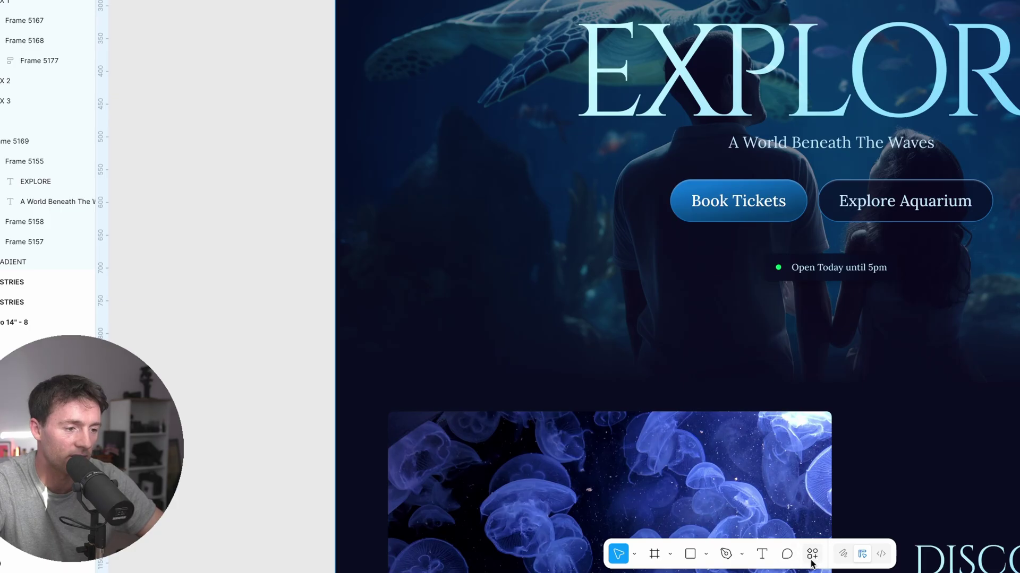
pyautogui.click(810, 555)
pyautogui.write('framer')
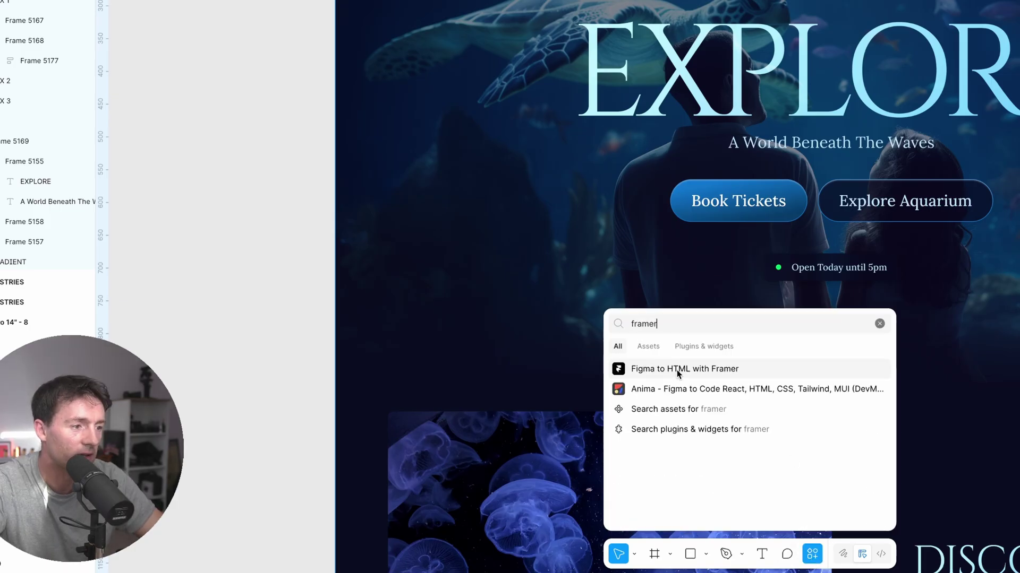
pyautogui.press('Return')
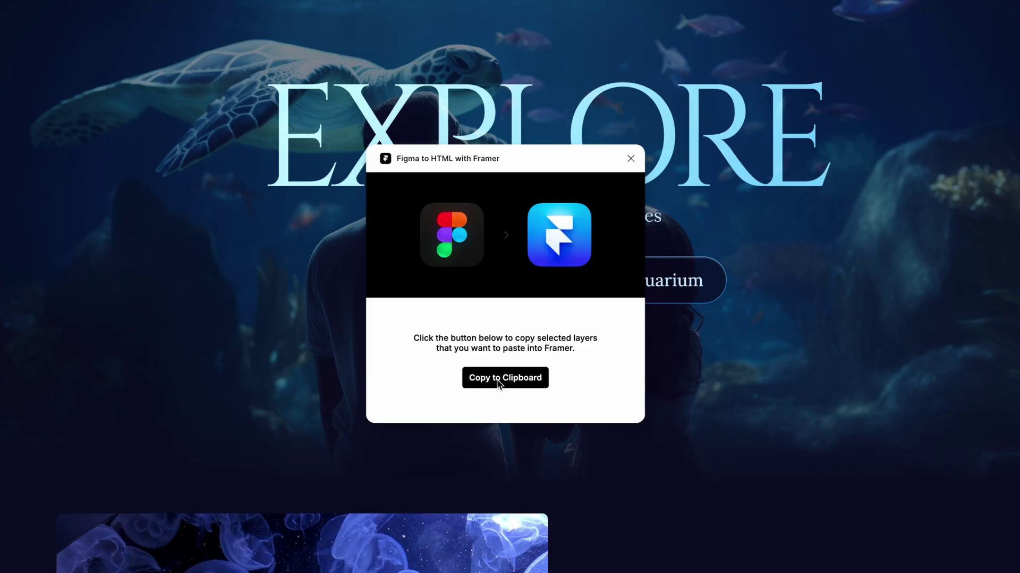
pyautogui.click(536, 393)
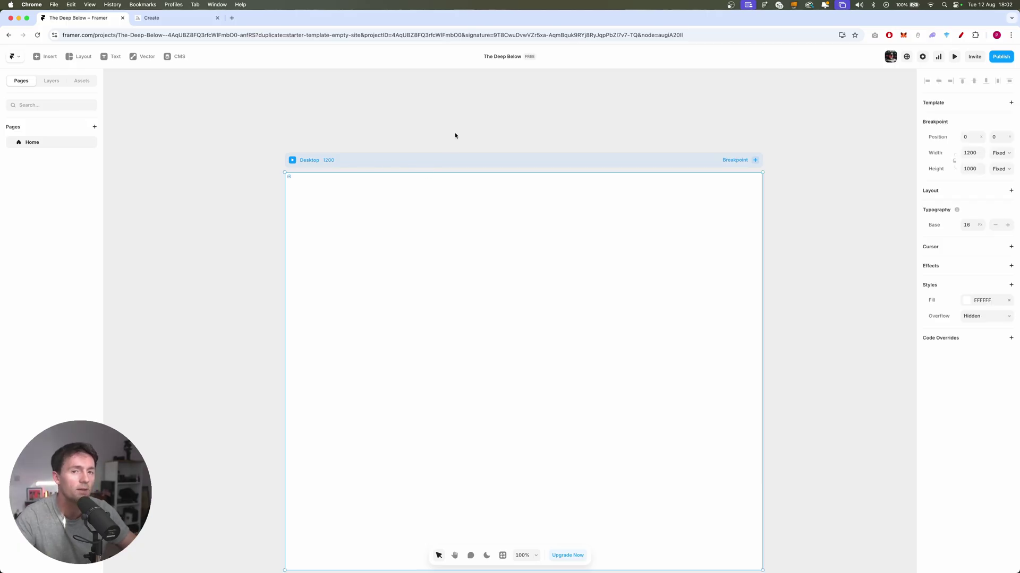
# - Paste the Deep Below design into the Desktop breakpoint and view it in Preview
pyautogui.press('super+v')
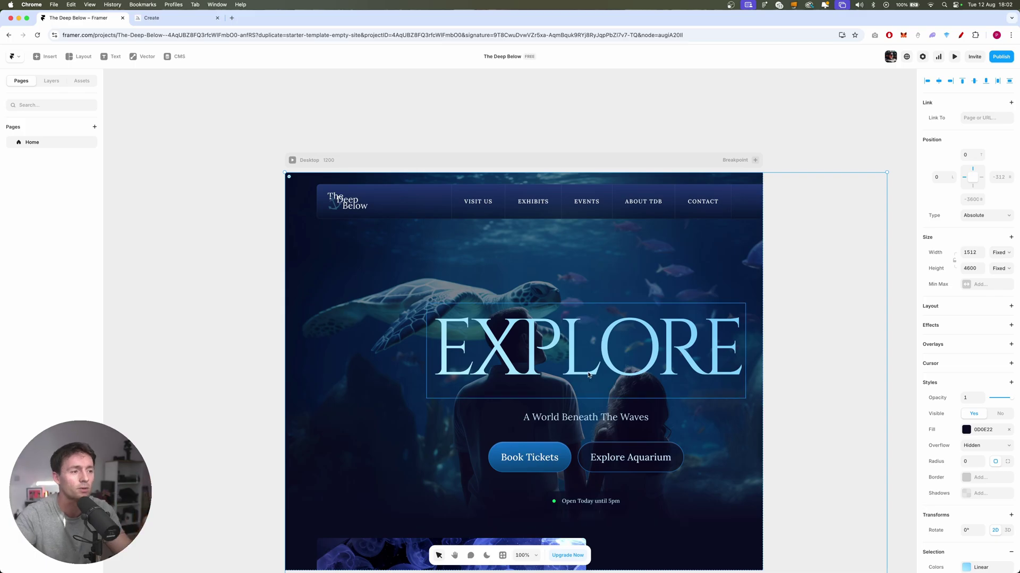
pyautogui.hscroll(2, 600, 367)
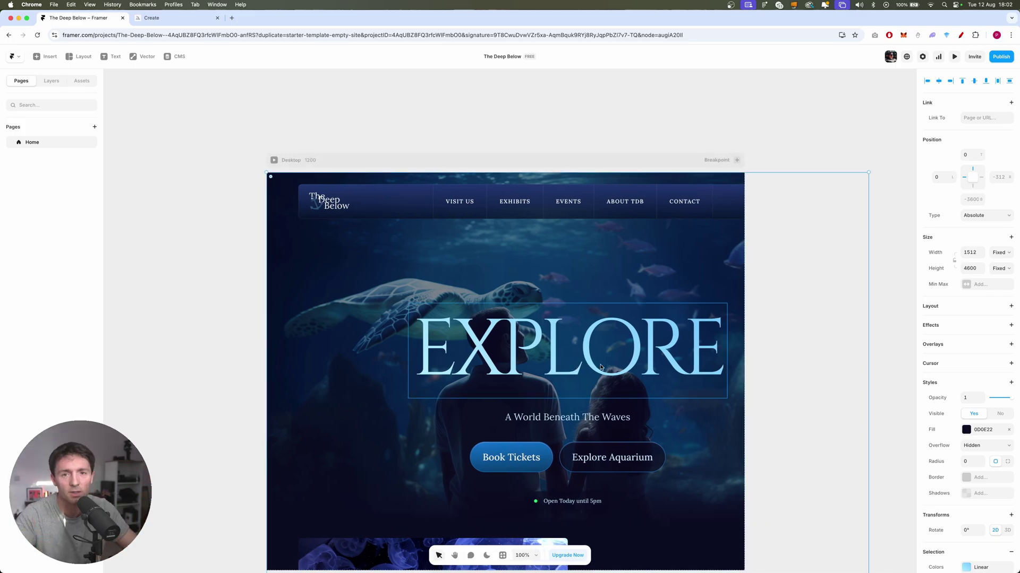
pyautogui.press('Escape')
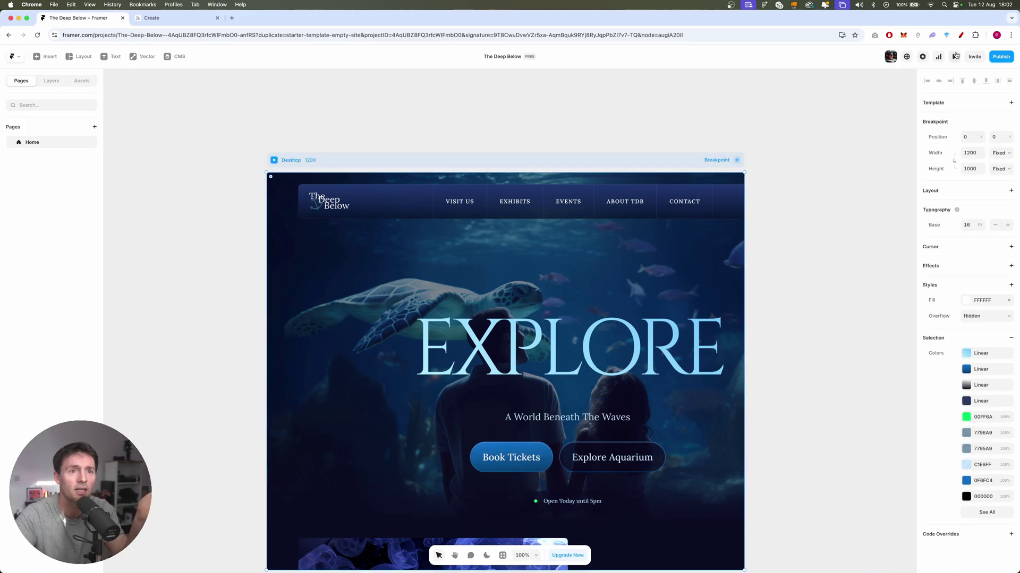
pyautogui.click(955, 55)
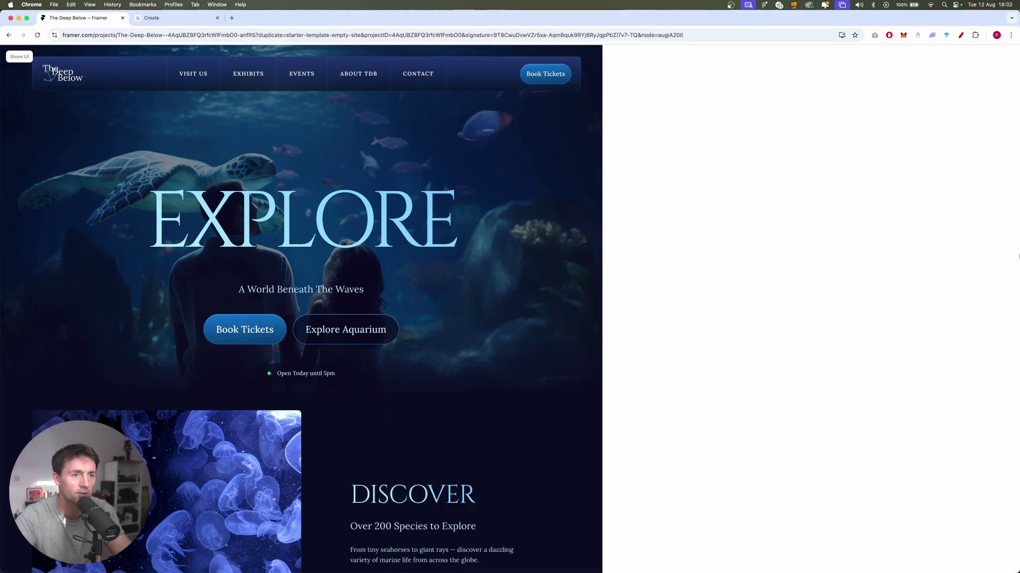
# - Add stack layouts to Desktop and THE DEEP BELOW, and move HEADER directly under Desktop
pyautogui.press('Escape')
pyautogui.click(716, 189)
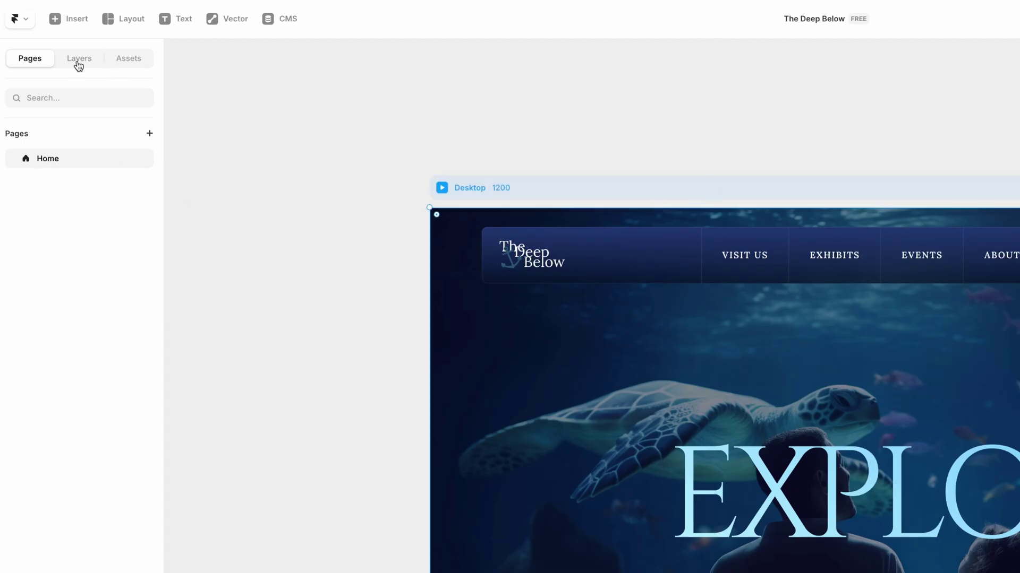
pyautogui.click(78, 62)
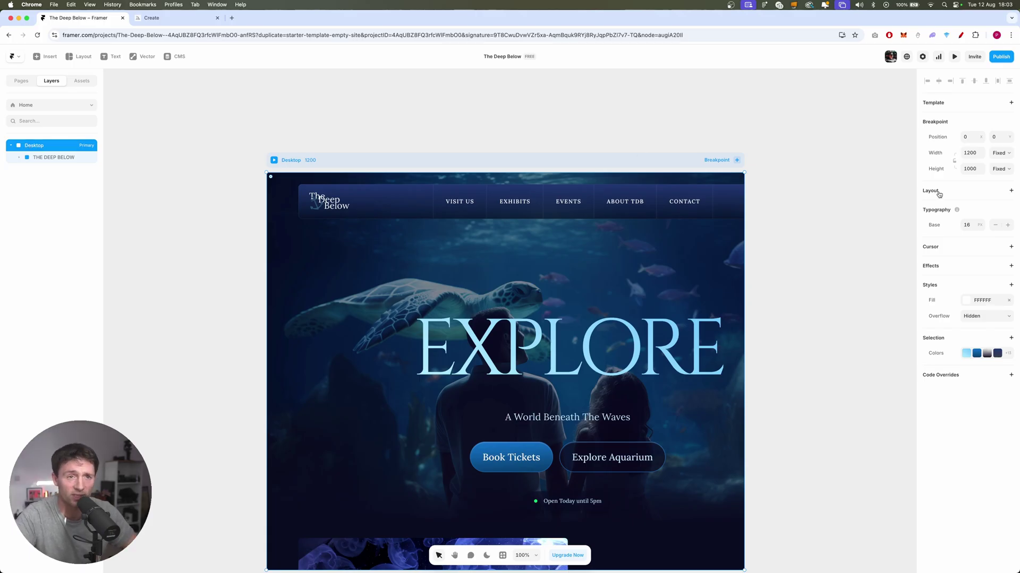
pyautogui.click(939, 195)
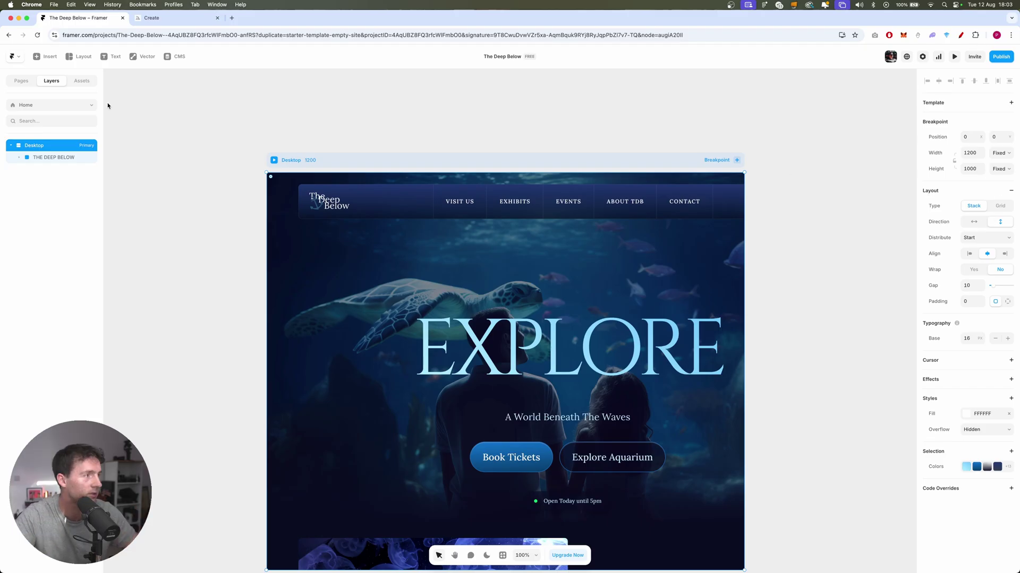
pyautogui.click(41, 158)
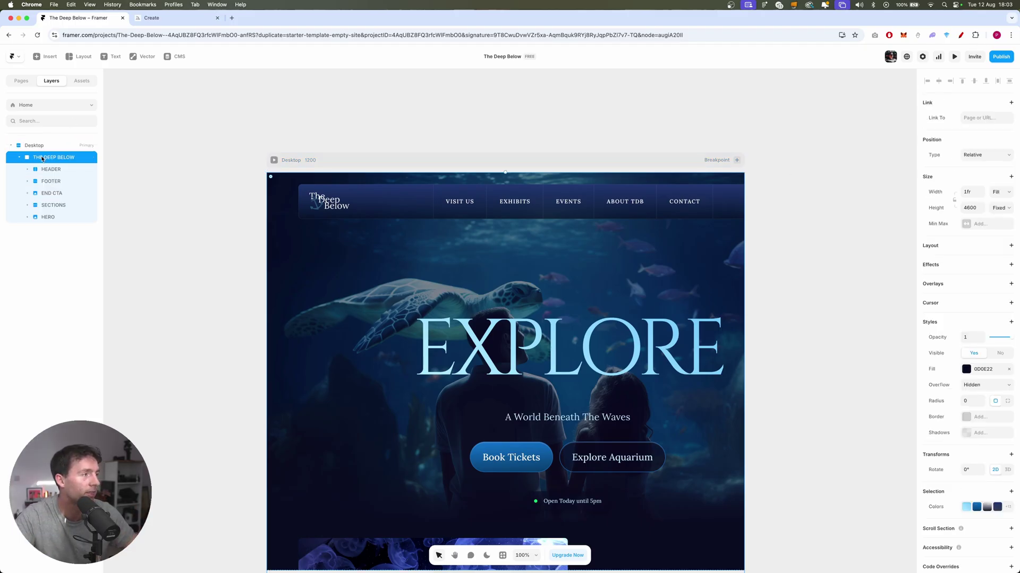
pyautogui.click(940, 248)
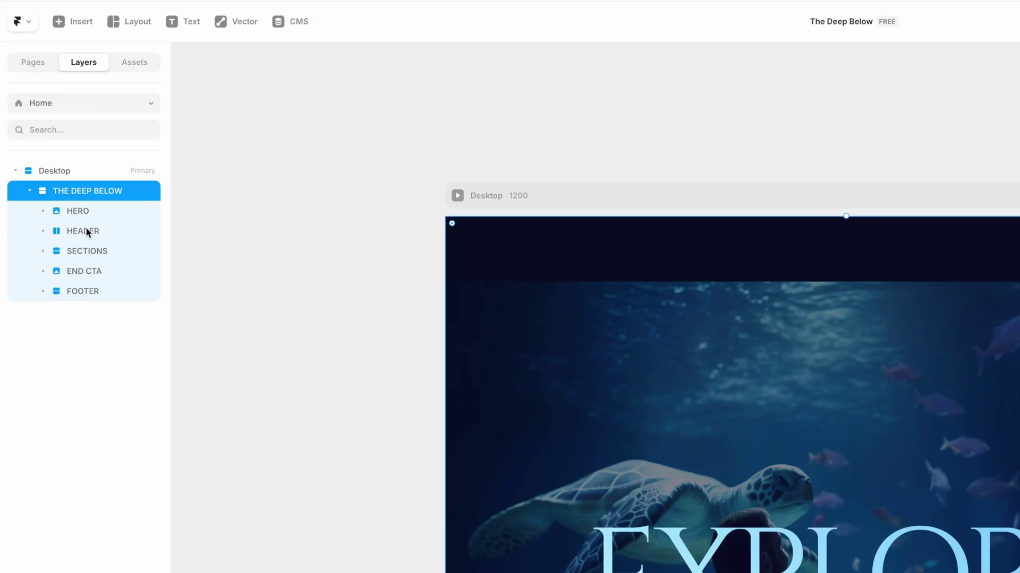
pyautogui.click(91, 230)
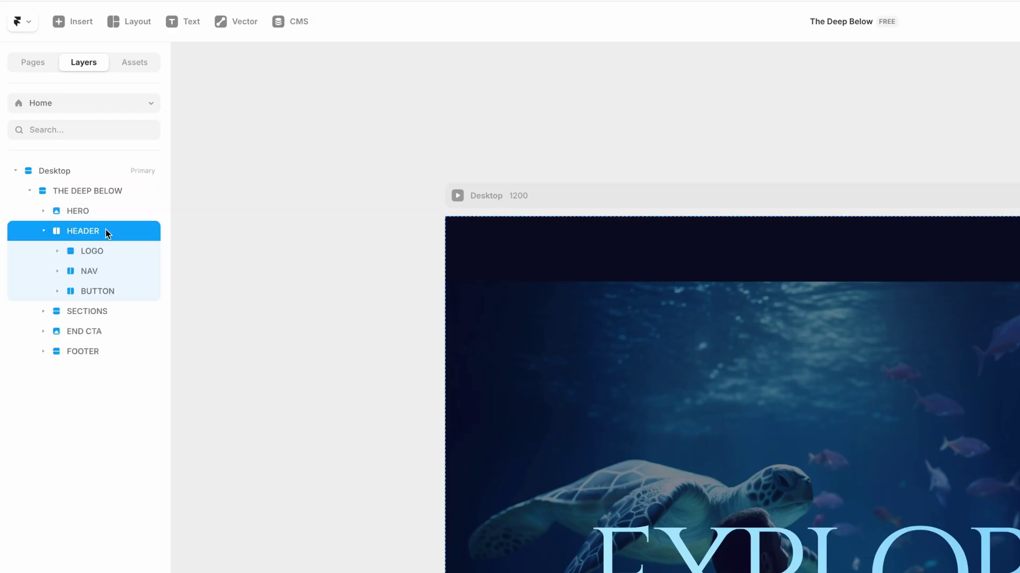
pyautogui.moveTo(96, 237); pyautogui.dragTo(102, 192)
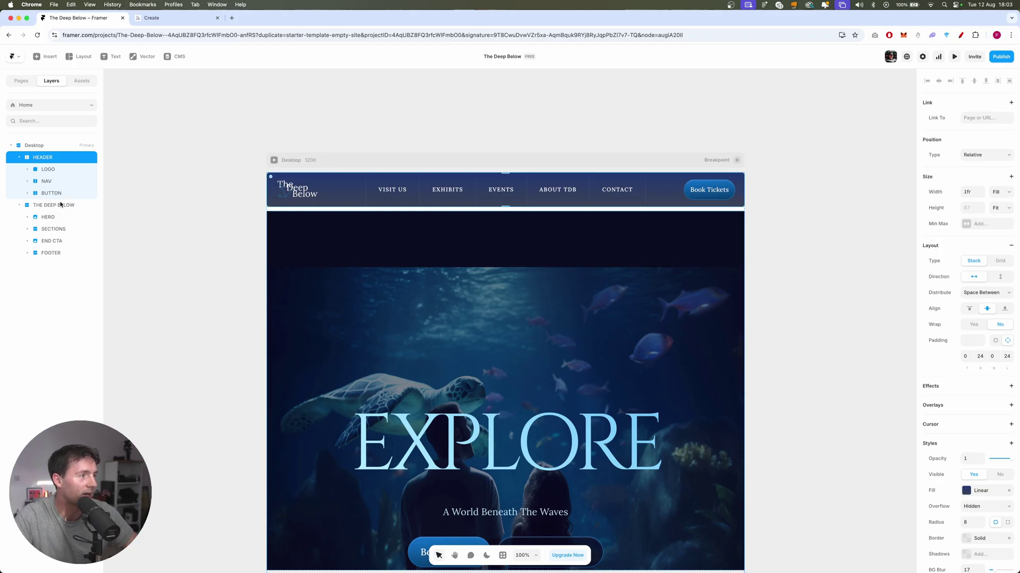
# - Set the HEADER's position to Fixed with a Top offset of 32
pyautogui.click(978, 156)
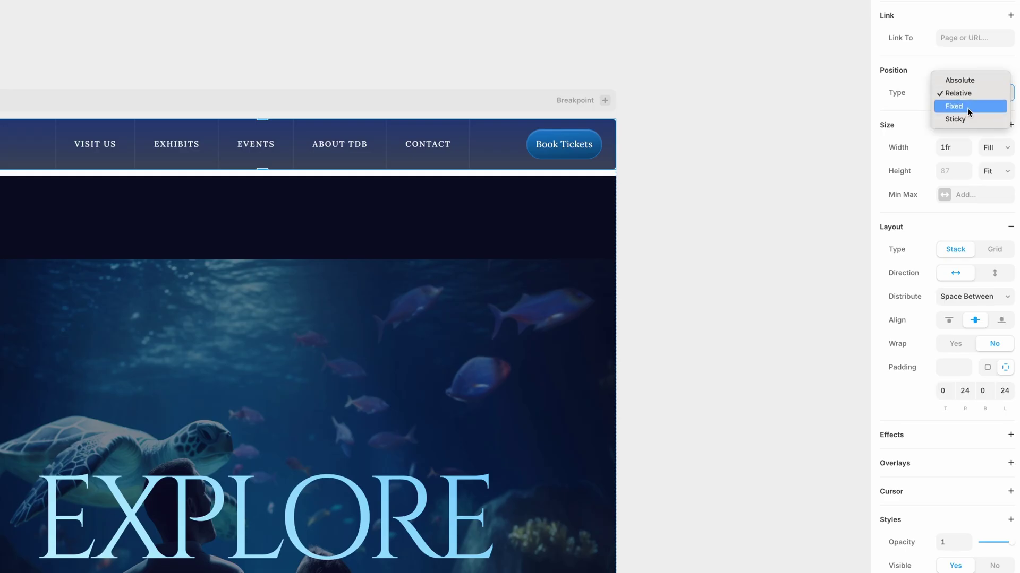
pyautogui.click(967, 107)
pyautogui.click(950, 92)
pyautogui.write('32')
pyautogui.press('Return')
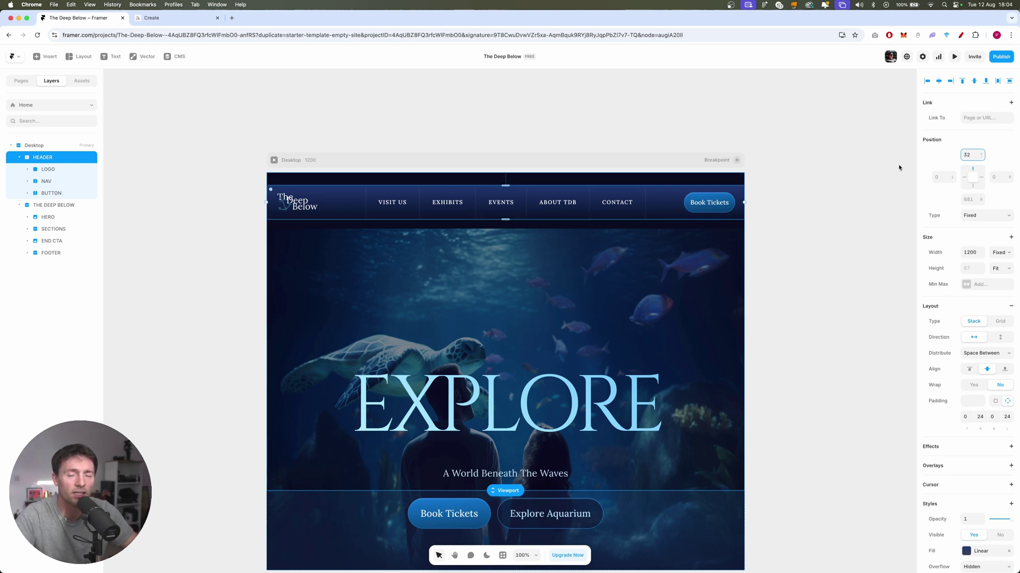
# - Check the fixed header in the Desktop preview
pyautogui.click(610, 118)
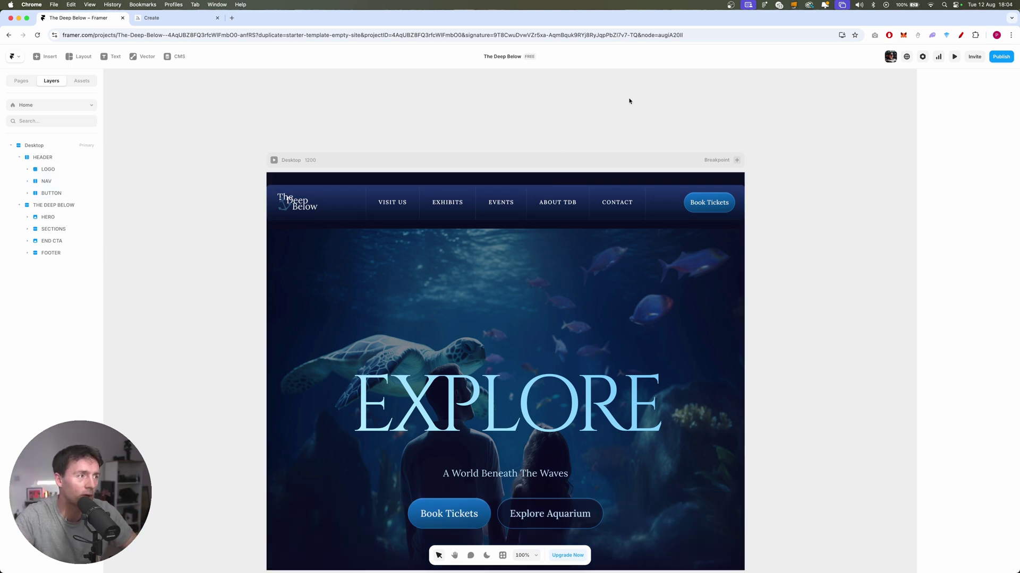
pyautogui.click(540, 159)
pyautogui.press('super+p')
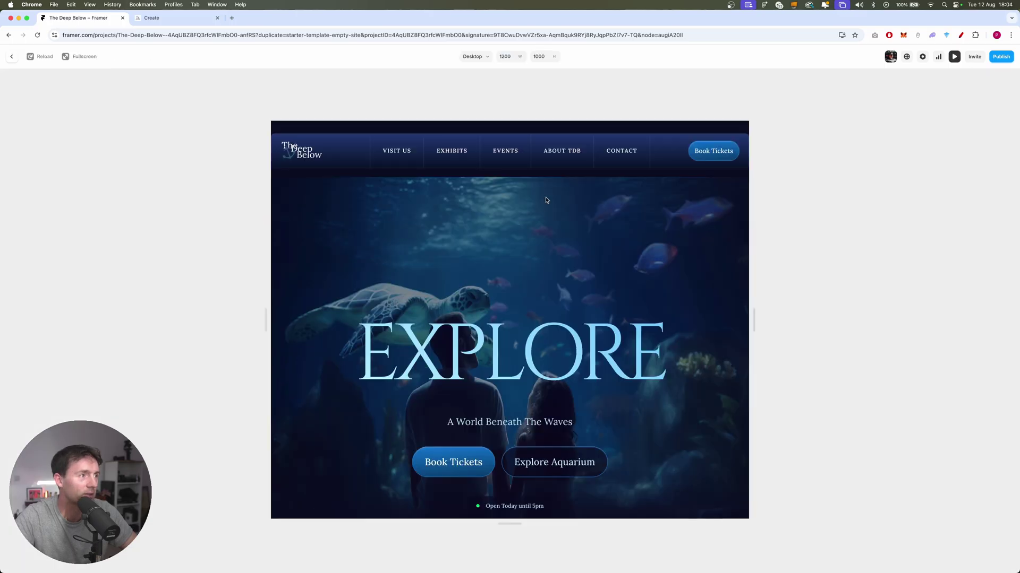
pyautogui.click(11, 56)
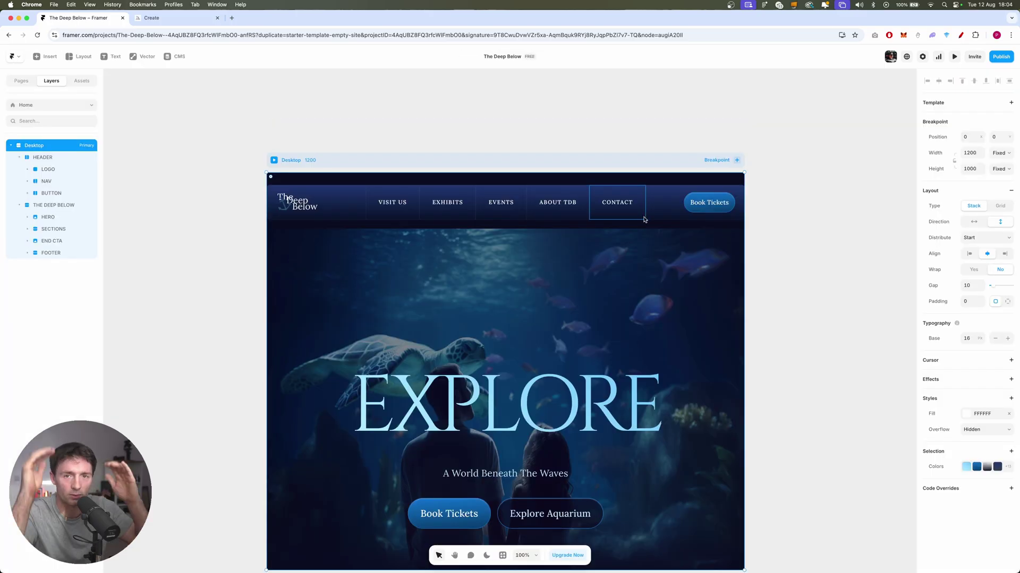
# - Move HERO out of THE DEEP BELOW so it sits between HEADER and THE DEEP BELOW
pyautogui.click(53, 205)
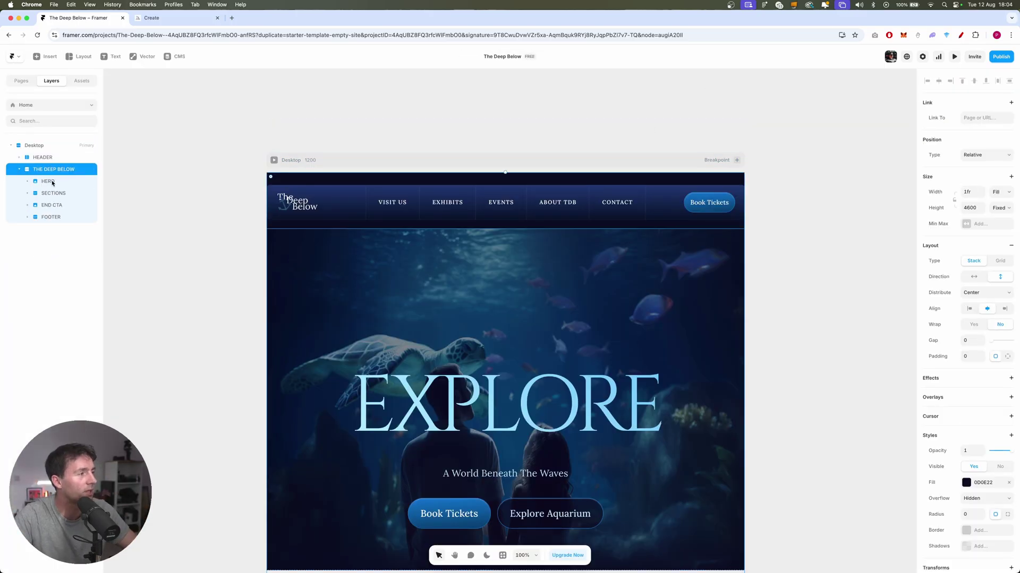
pyautogui.click(66, 182)
pyautogui.moveTo(57, 184); pyautogui.dragTo(52, 166)
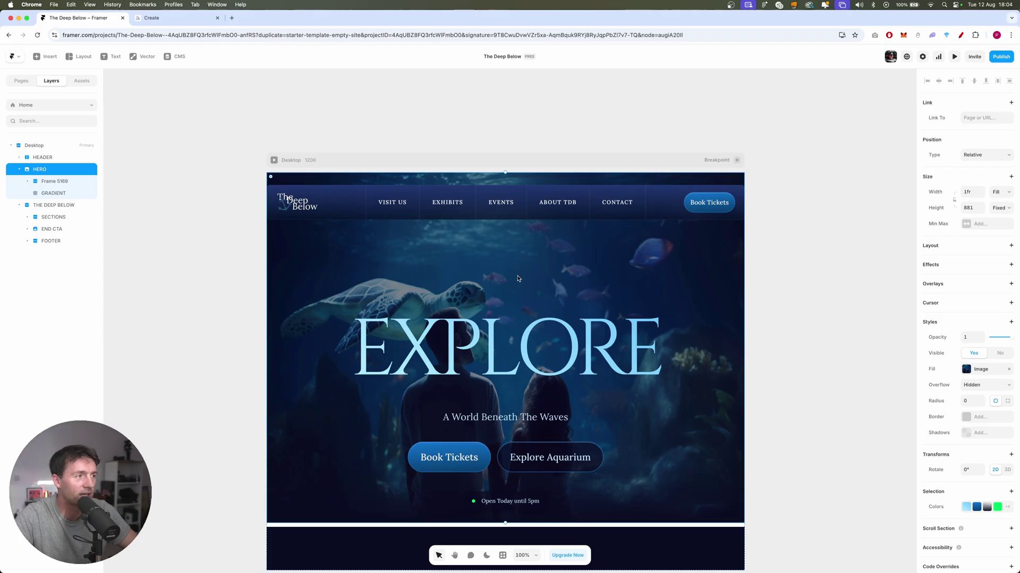
pyautogui.press('Tab')
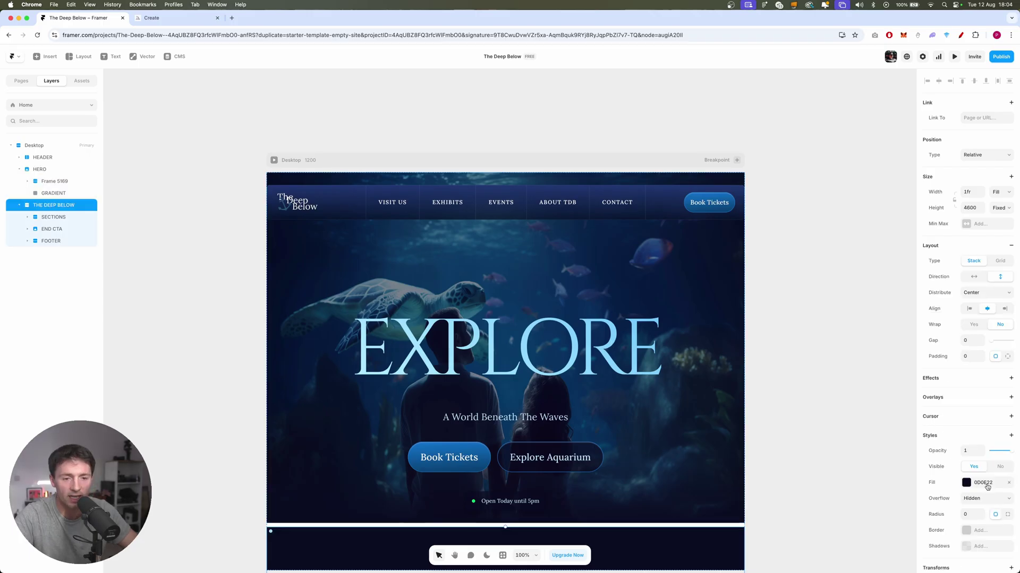
# - Copy THE DEEP BELOW's 0D0E22 fill and apply it to the Desktop background
pyautogui.click(990, 484)
pyautogui.press('cmd+c')
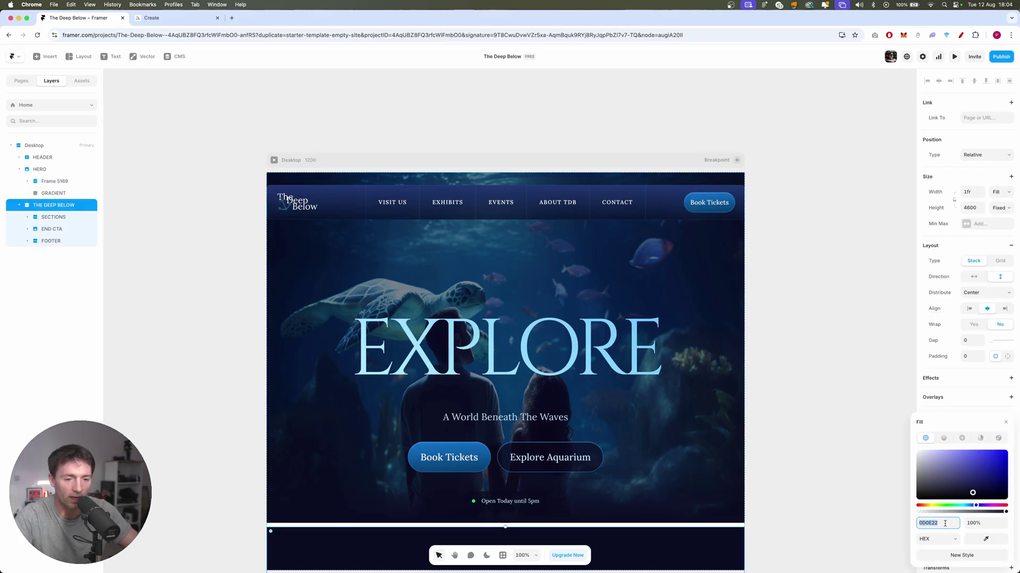
pyautogui.click(914, 412)
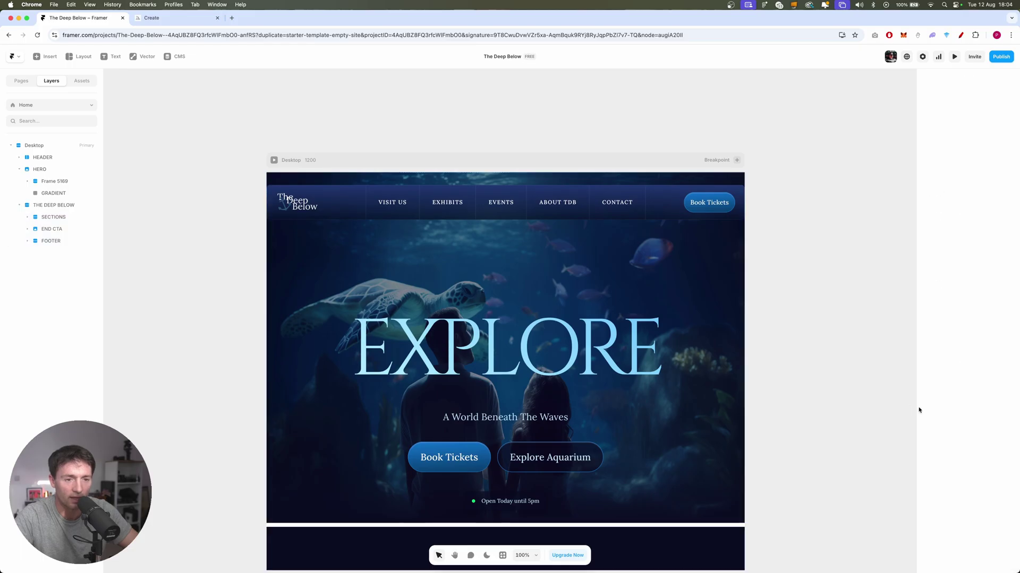
pyautogui.click(42, 147)
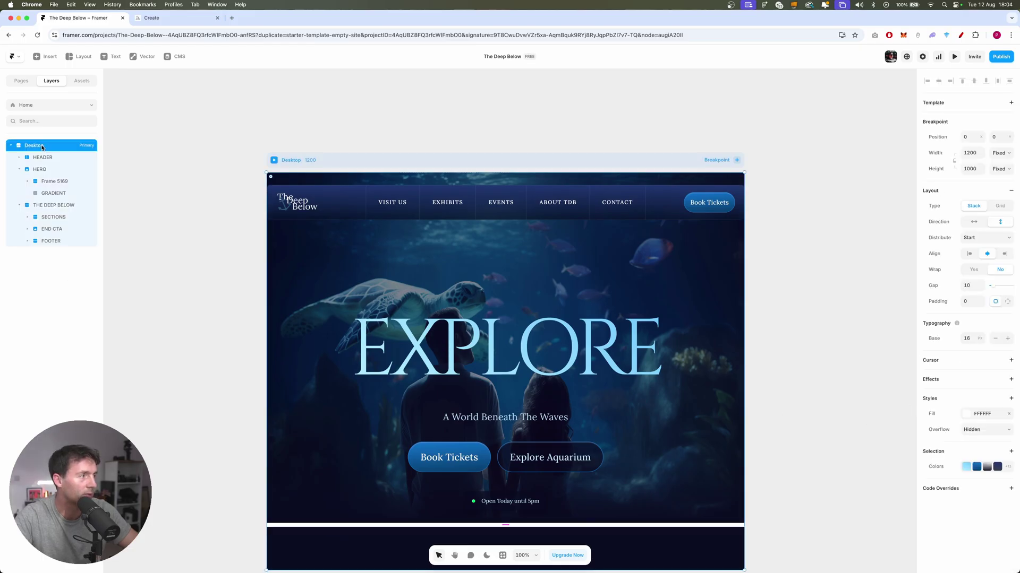
pyautogui.click(983, 414)
pyautogui.press('cmd+v')
pyautogui.press('Return')
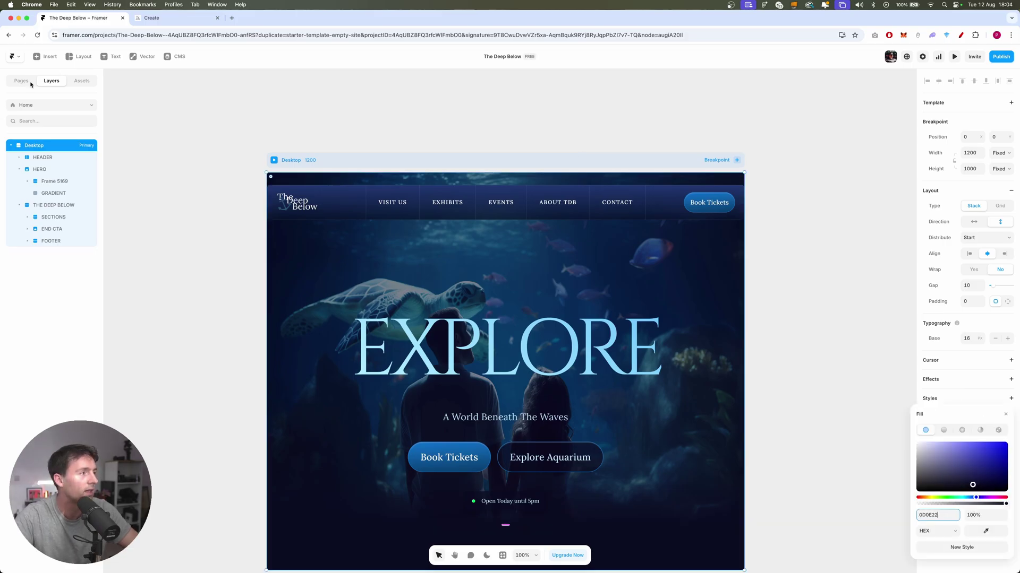
pyautogui.click(877, 322)
pyautogui.scroll(-3, 785, 357)
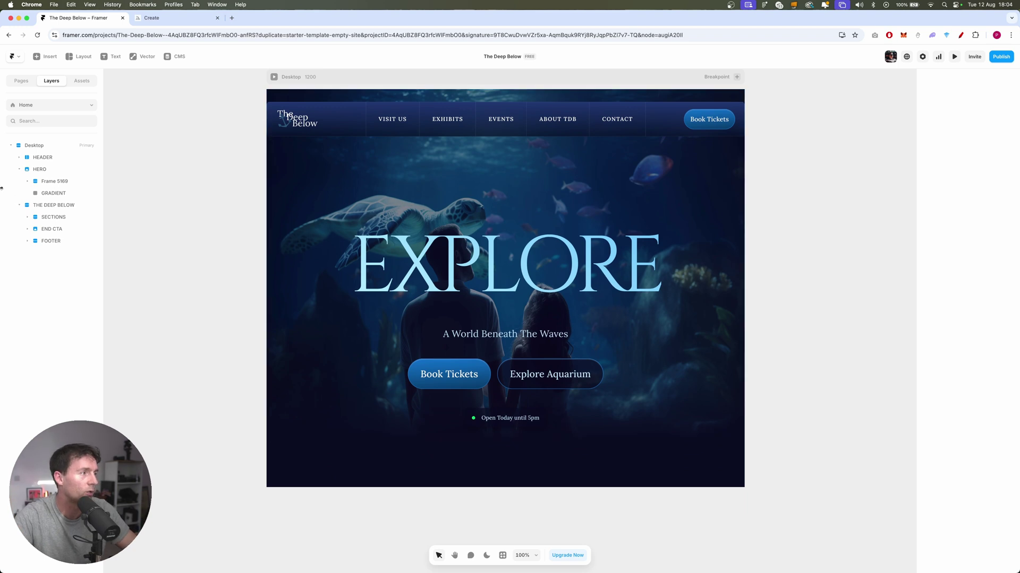
pyautogui.click(59, 207)
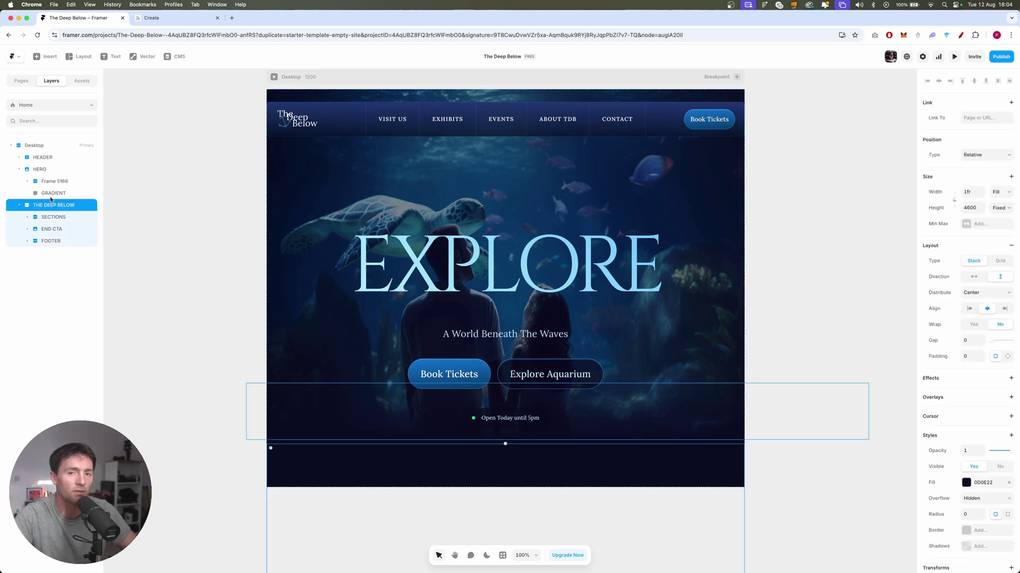
pyautogui.click(40, 168)
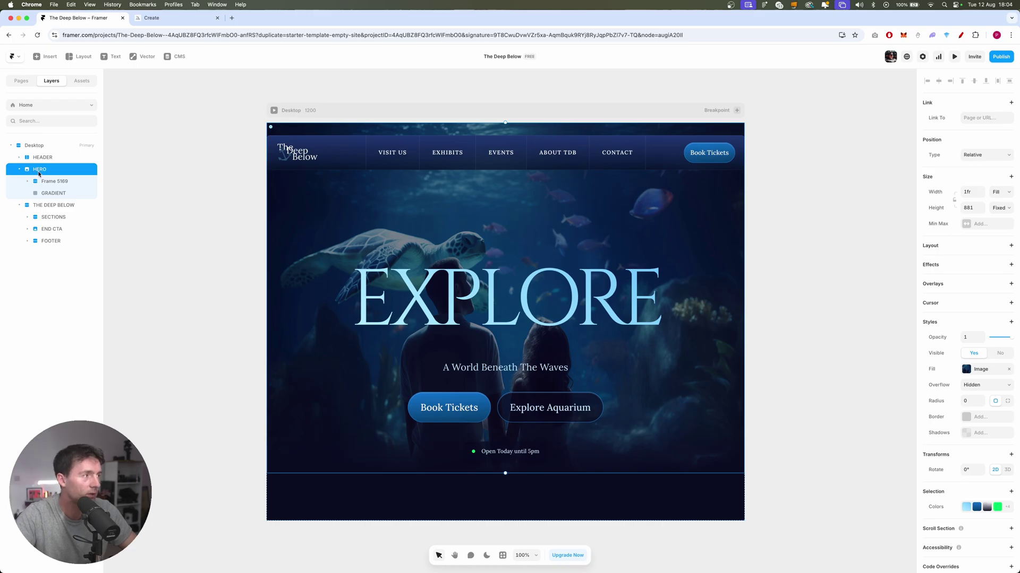
# - Make HERO's height fit content with a 90vh minimum, then preview it
pyautogui.click(995, 208)
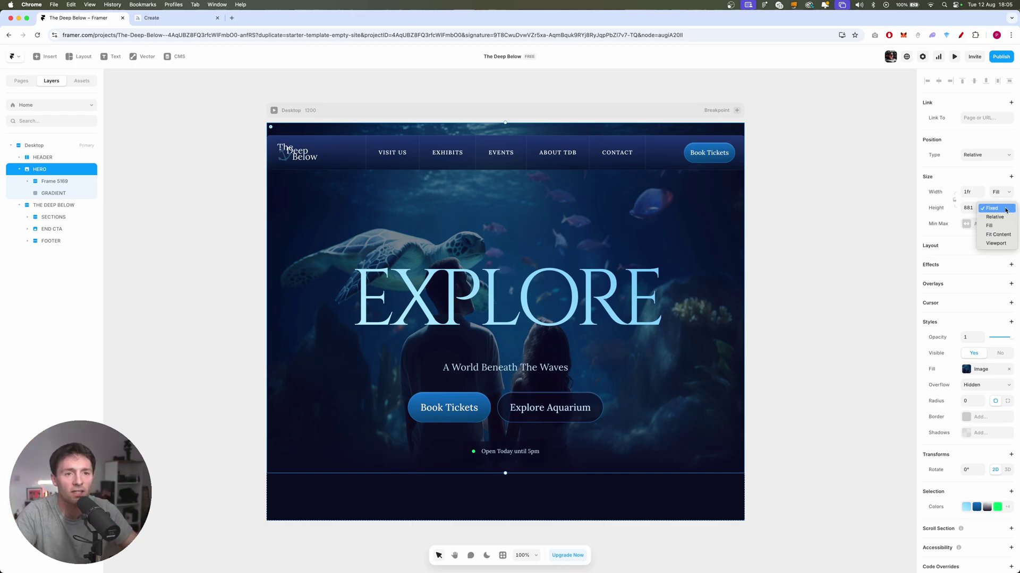
pyautogui.click(997, 235)
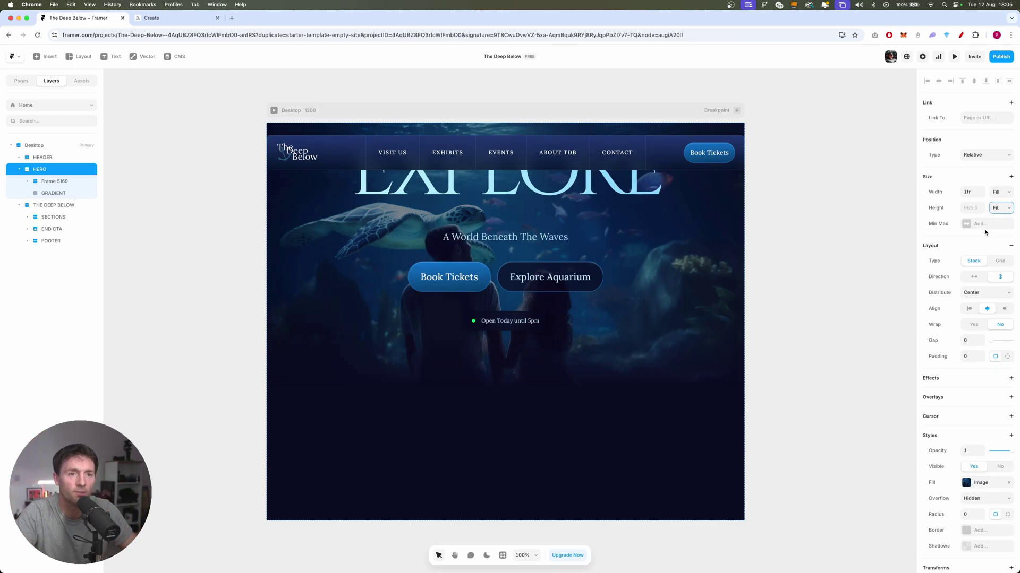
pyautogui.click(975, 224)
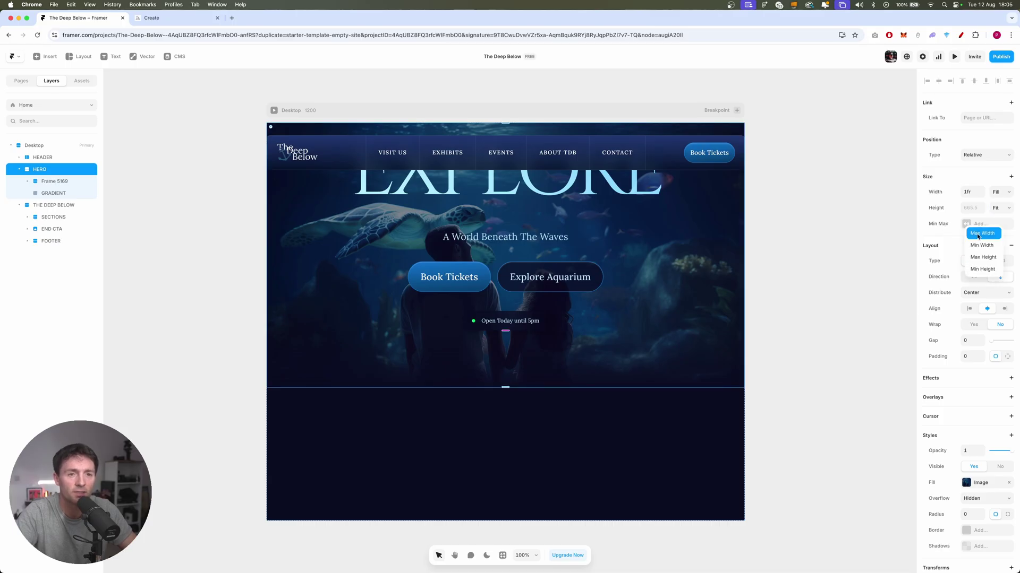
pyautogui.click(982, 268)
pyautogui.click(969, 223)
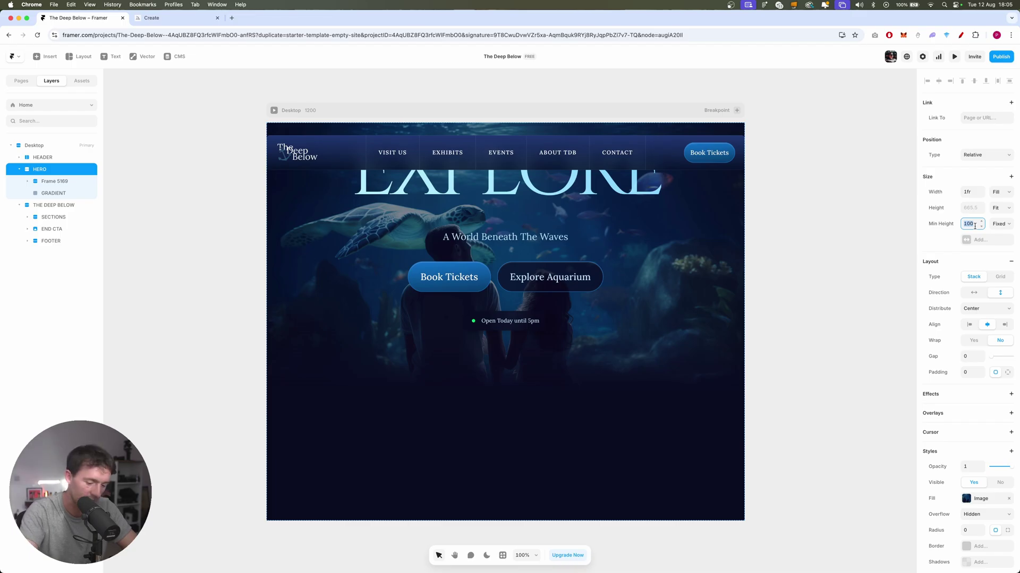
pyautogui.write('90')
pyautogui.press('Return')
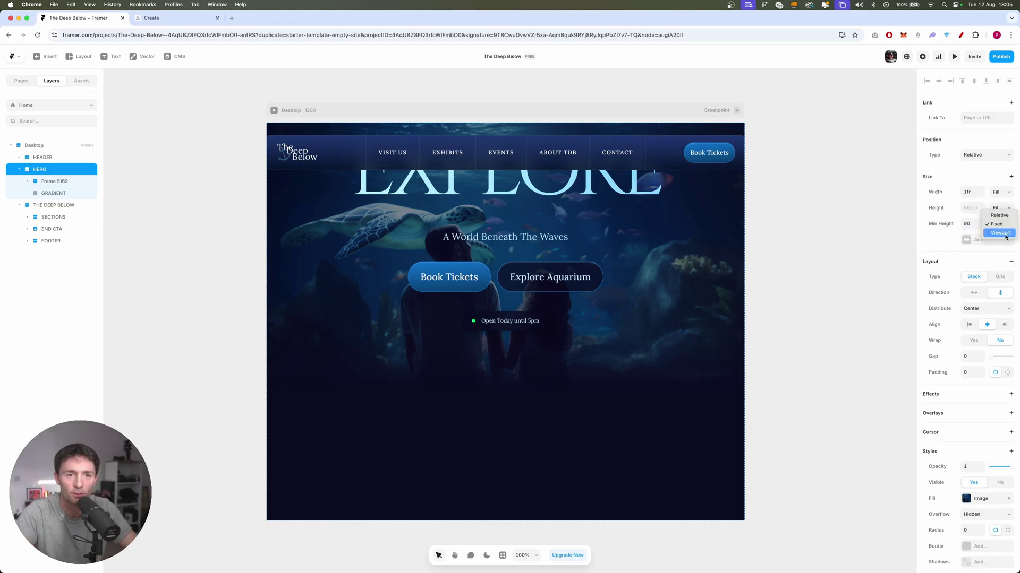
pyautogui.click(1005, 236)
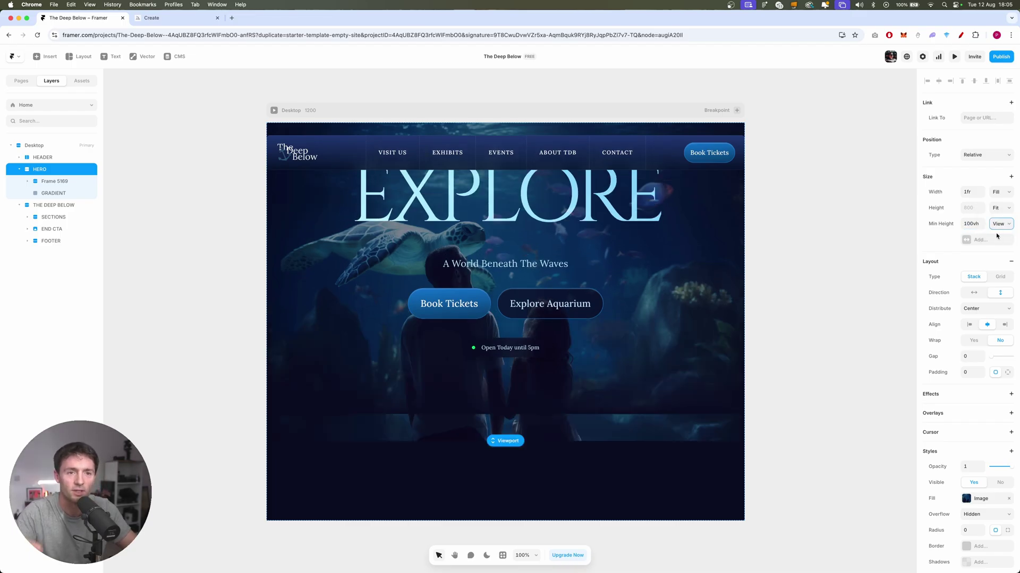
pyautogui.click(970, 224)
pyautogui.write('90vh')
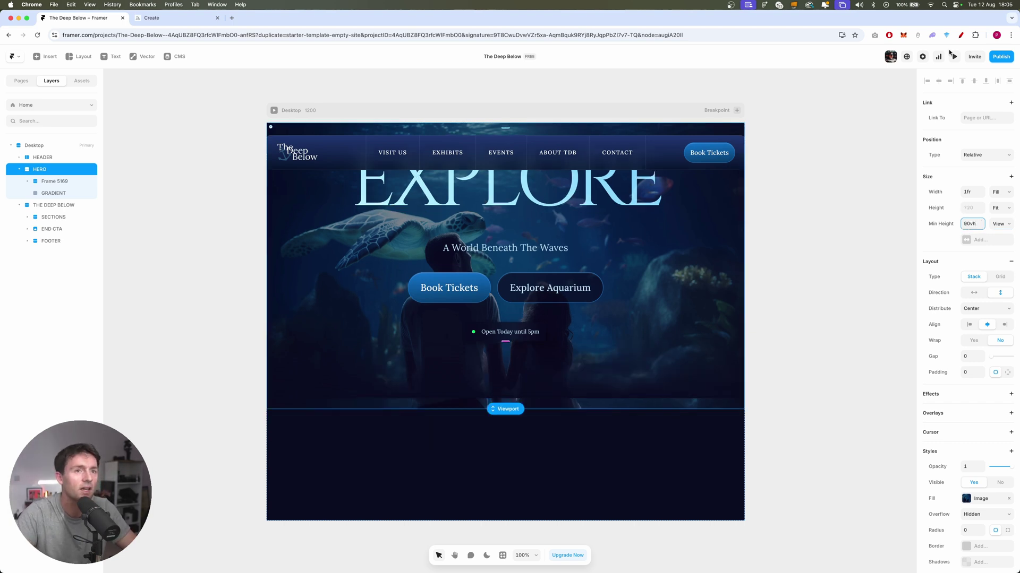
pyautogui.click(954, 56)
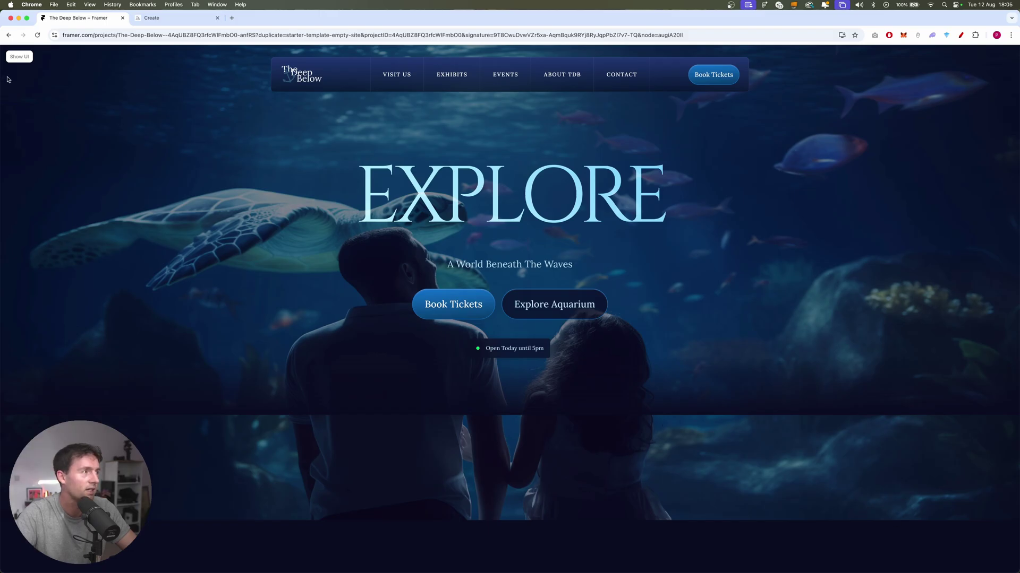
# - Make the GRADIENT layer absolutely positioned and pin it to the hero's bottom at 0
pyautogui.click(20, 57)
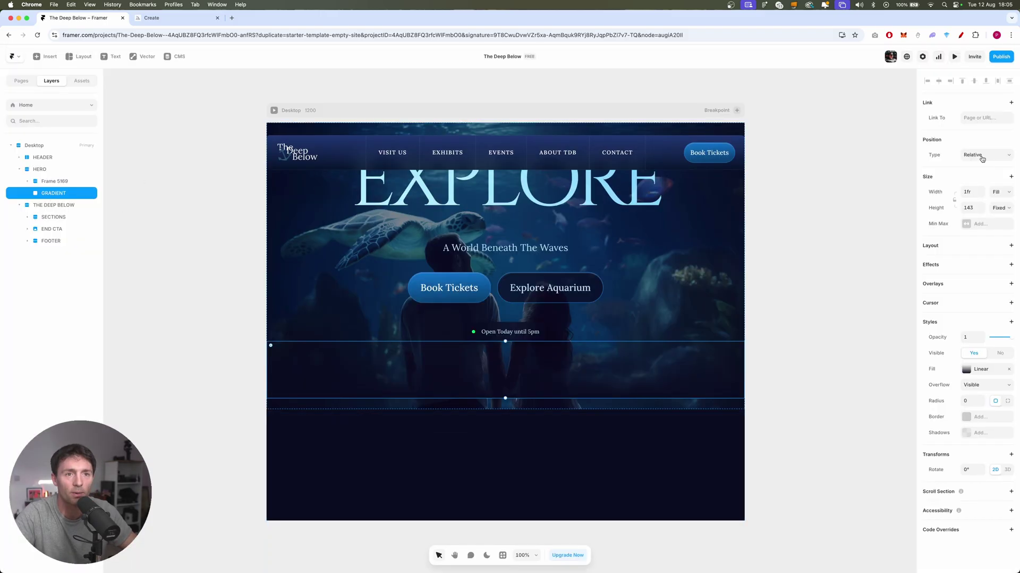
pyautogui.click(984, 154)
pyautogui.click(986, 148)
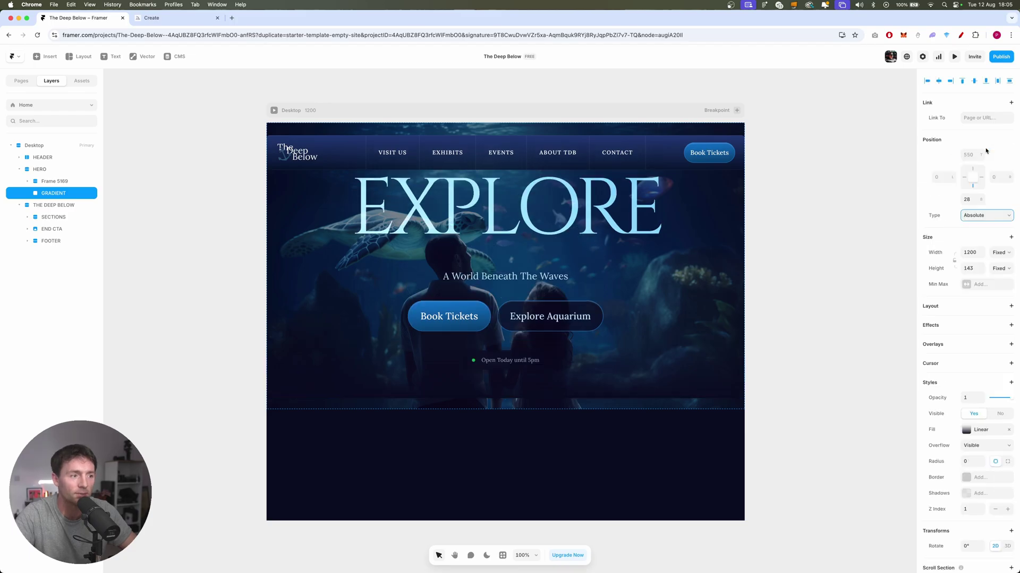
pyautogui.click(970, 198)
pyautogui.write('0')
pyautogui.press('Return')
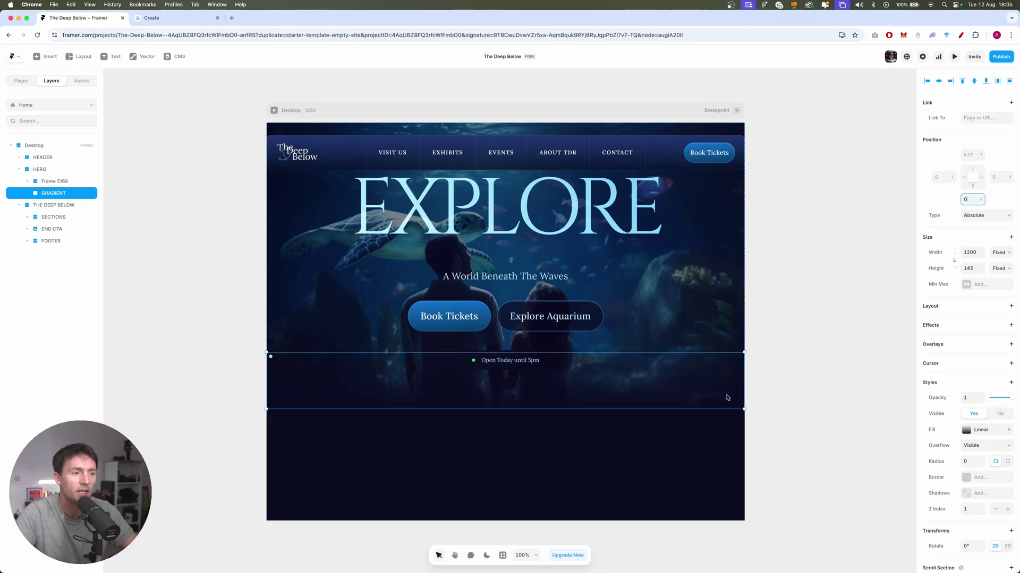
# - Preview the site full-window, then return to the editor
pyautogui.click(954, 57)
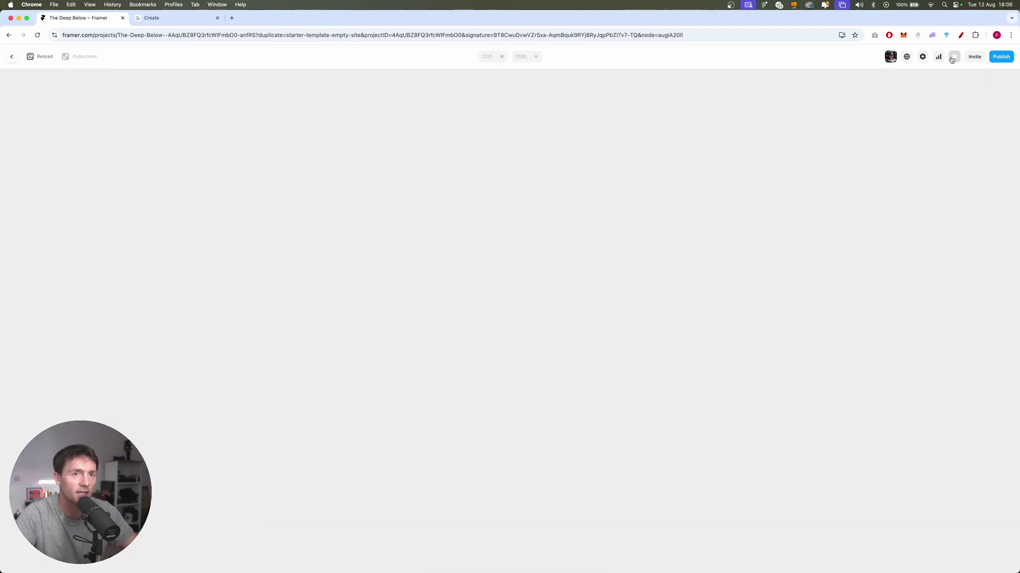
pyautogui.click(80, 56)
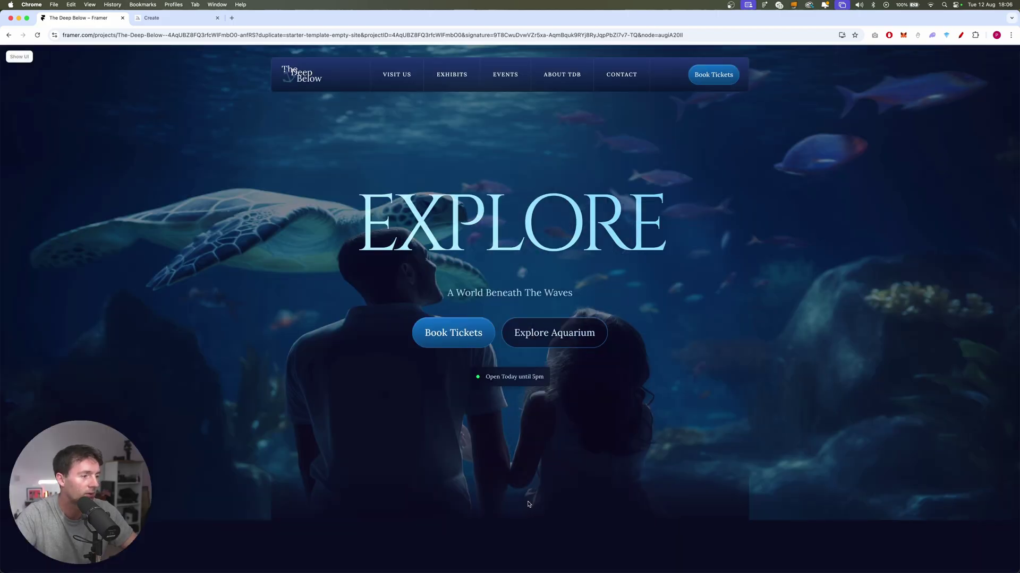
pyautogui.click(22, 57)
pyautogui.press('Escape')
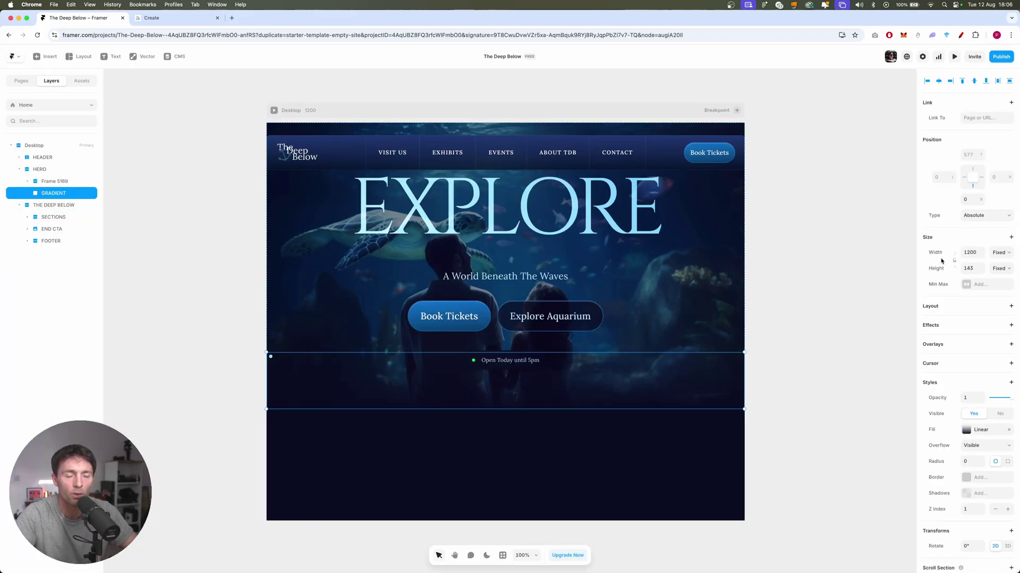
# - Set the GRADIENT layer's width to Relative 100% and preview the site
pyautogui.click(996, 253)
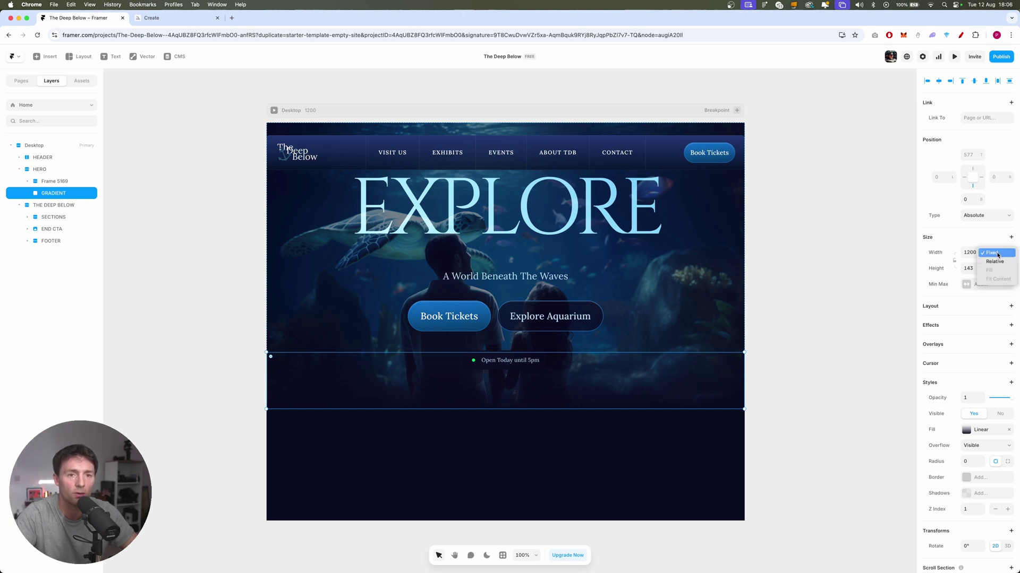
pyautogui.click(997, 253)
pyautogui.click(997, 254)
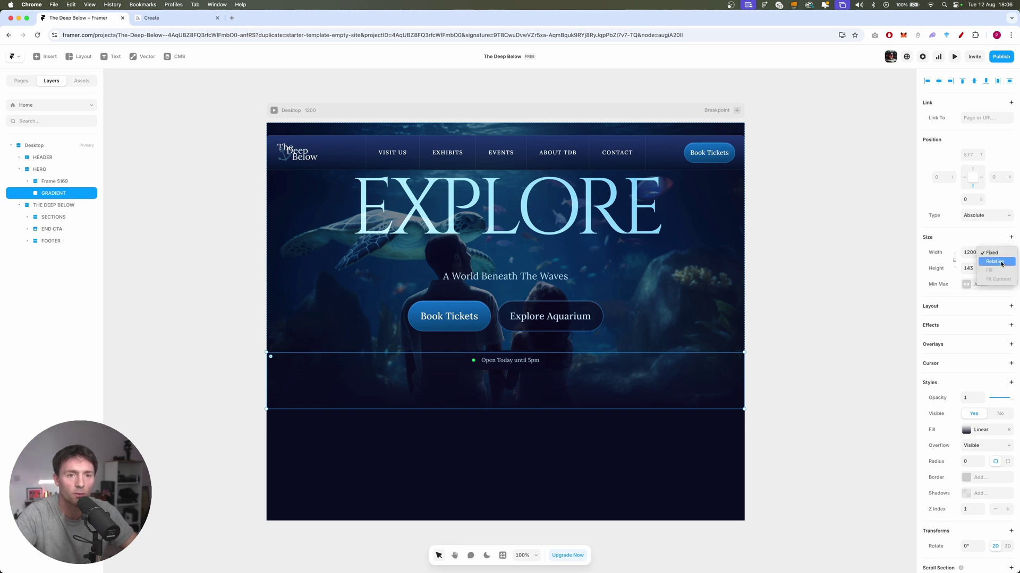
pyautogui.click(986, 261)
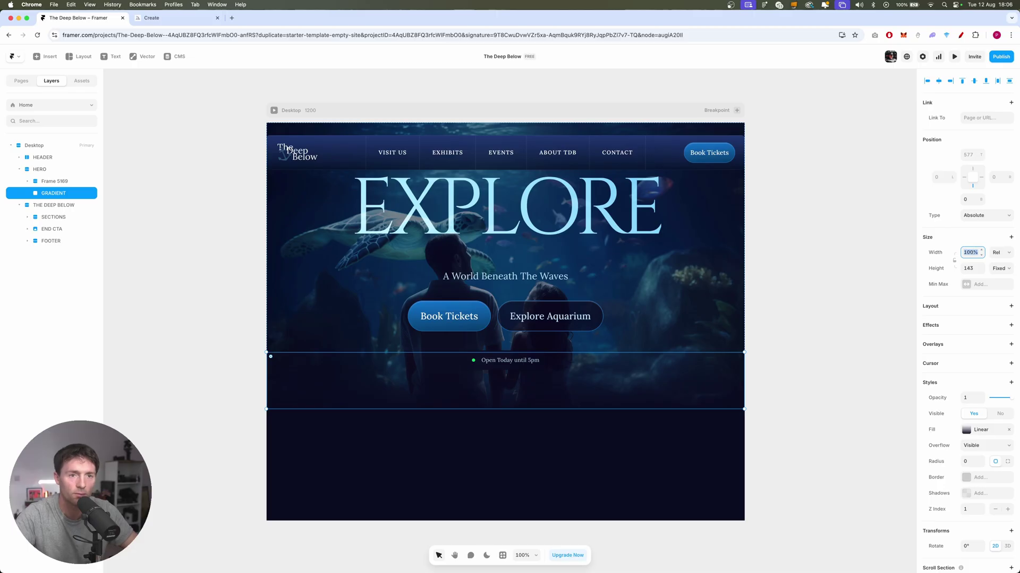
pyautogui.click(954, 57)
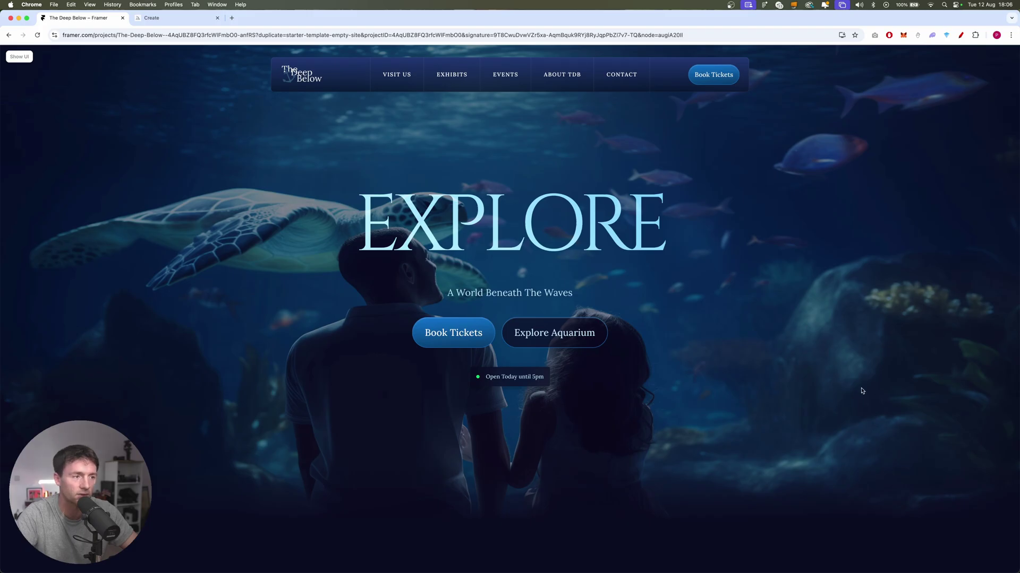
# - Rename the THE DEEP BELOW layer to 'Main' and set its height to Fit
pyautogui.press('Escape')
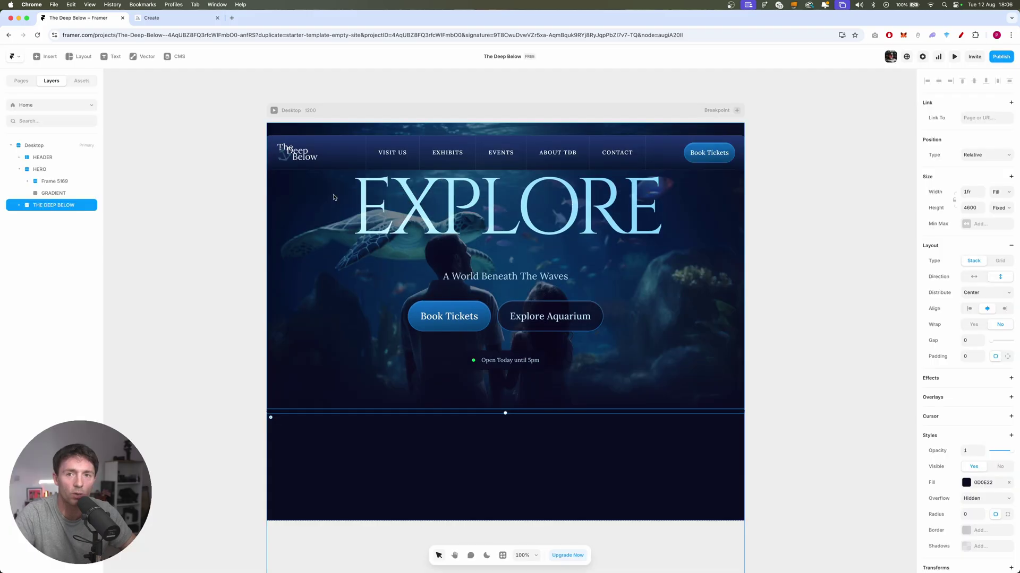
pyautogui.doubleClick(56, 205)
pyautogui.write('Main')
pyautogui.press('Return')
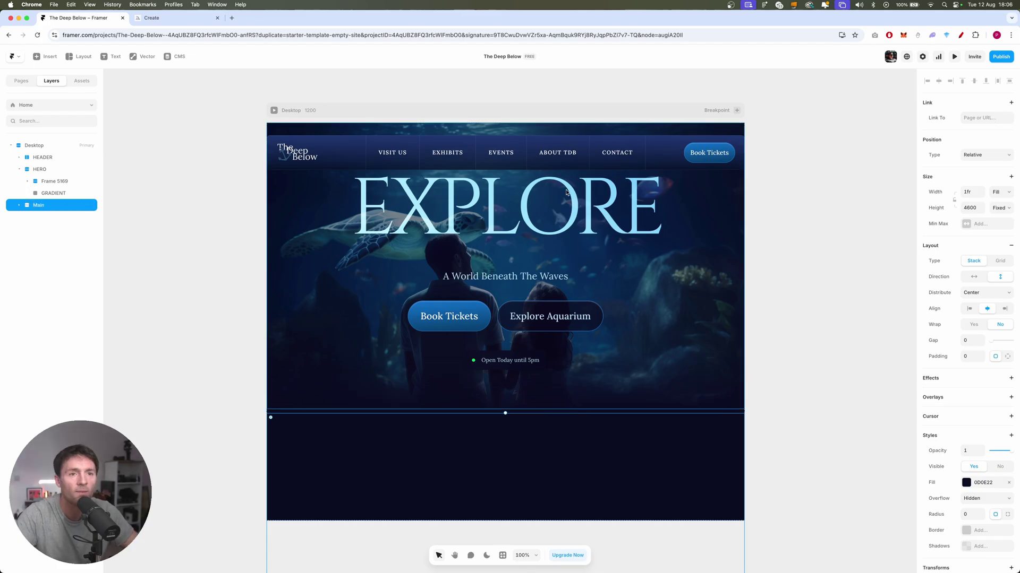
pyautogui.click(1000, 209)
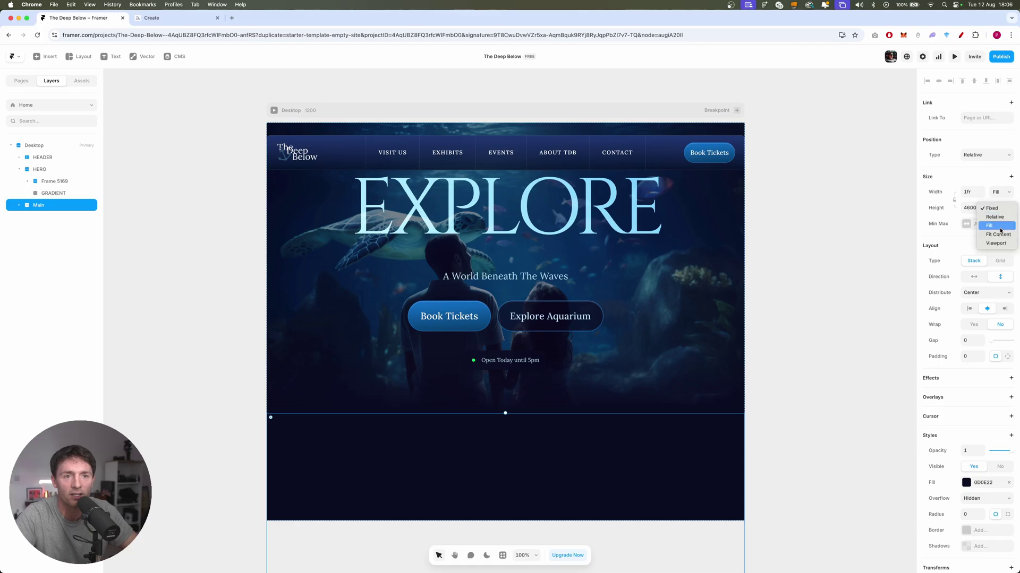
pyautogui.click(999, 235)
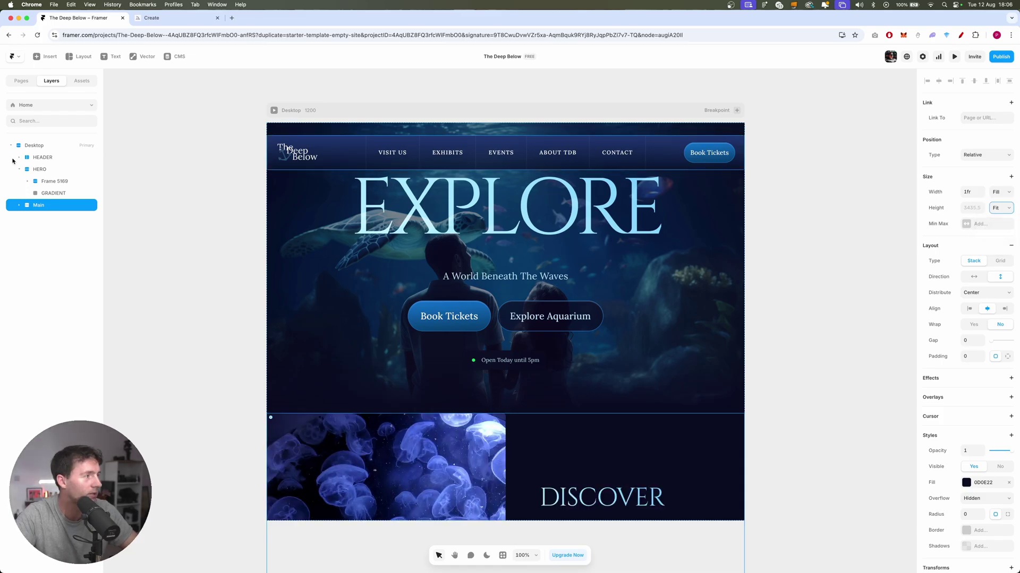
# - Set the Desktop breakpoint frame's height to Fit Content
pyautogui.click(32, 146)
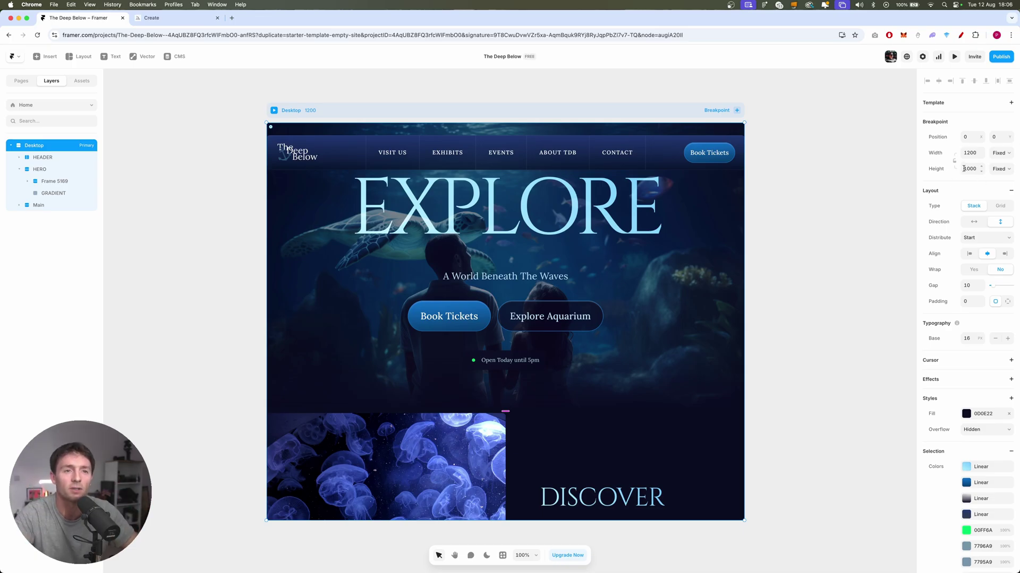
pyautogui.click(999, 170)
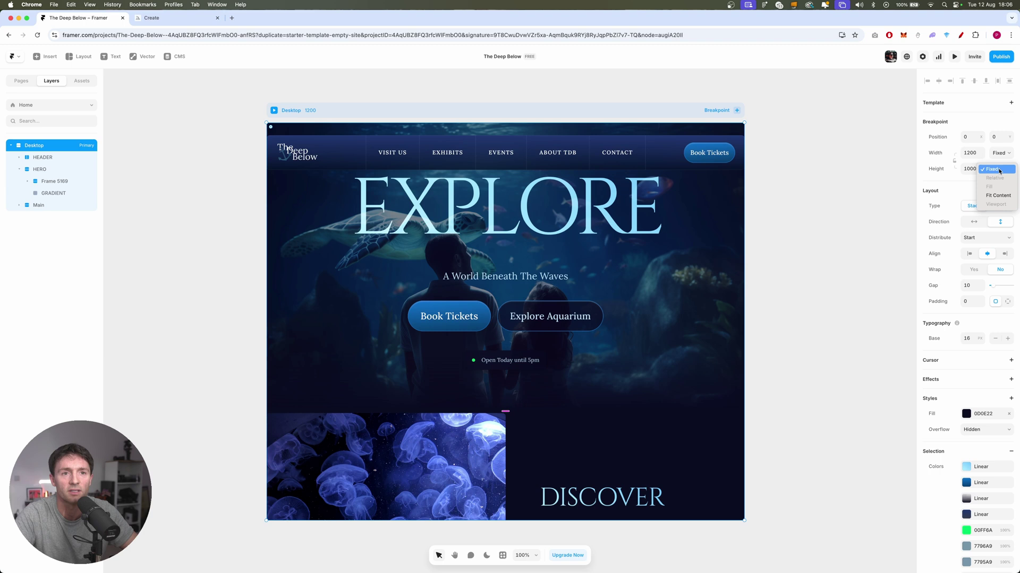
pyautogui.click(998, 196)
pyautogui.click(795, 145)
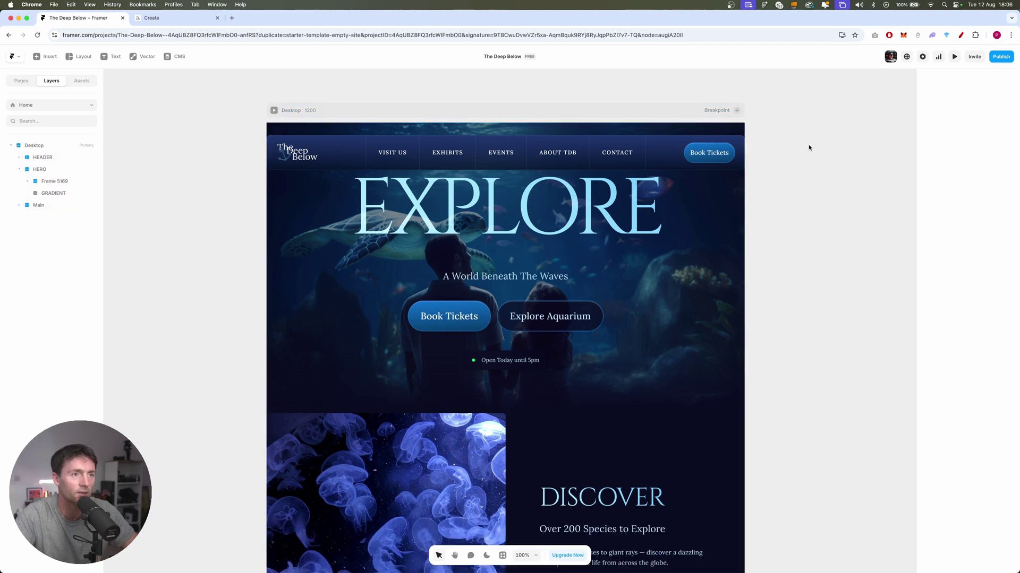
pyautogui.click(586, 115)
pyautogui.click(953, 57)
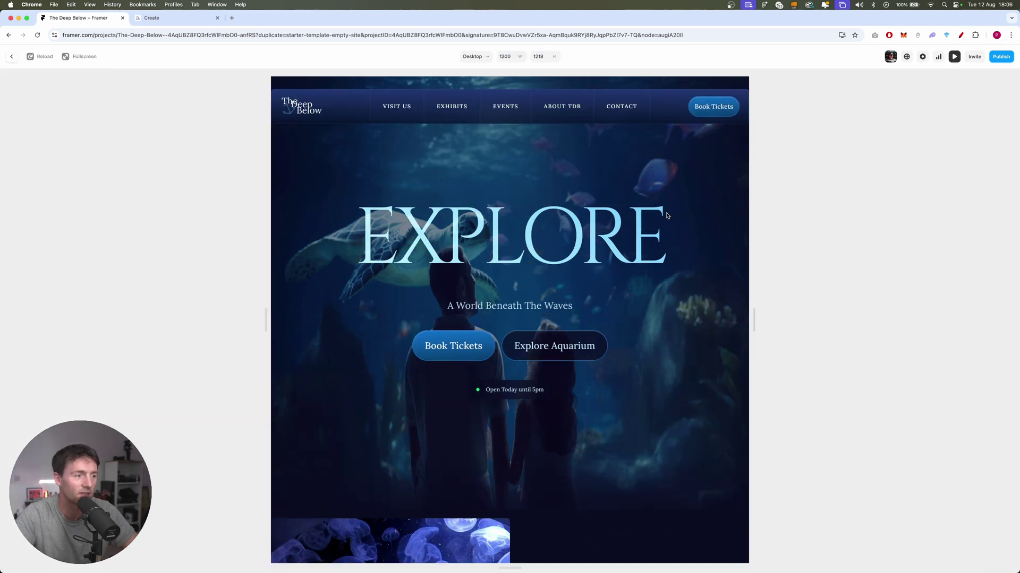
pyautogui.click(83, 57)
pyautogui.scroll(-10, 584, 202)
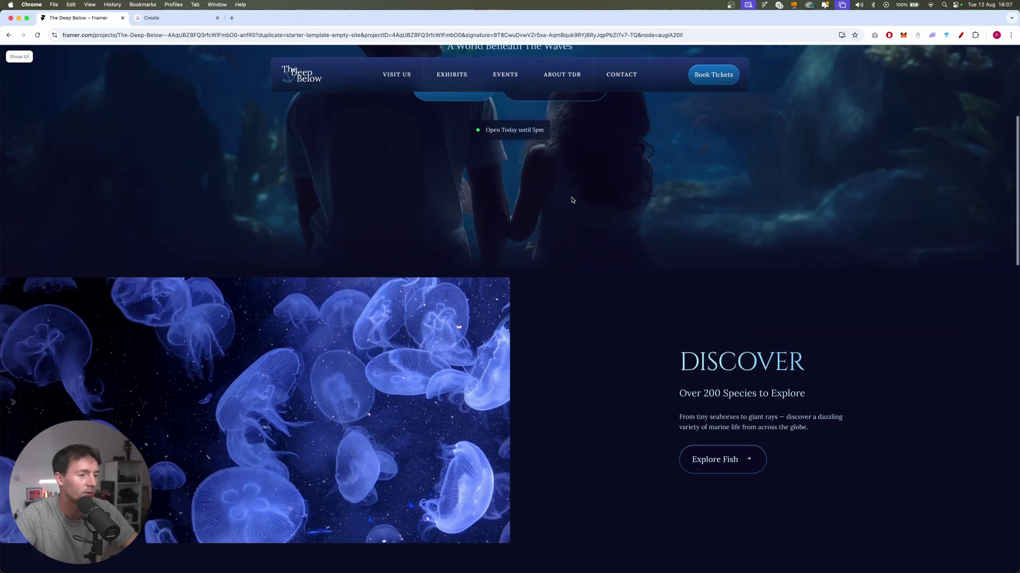
pyautogui.scroll(-15, 639, 211)
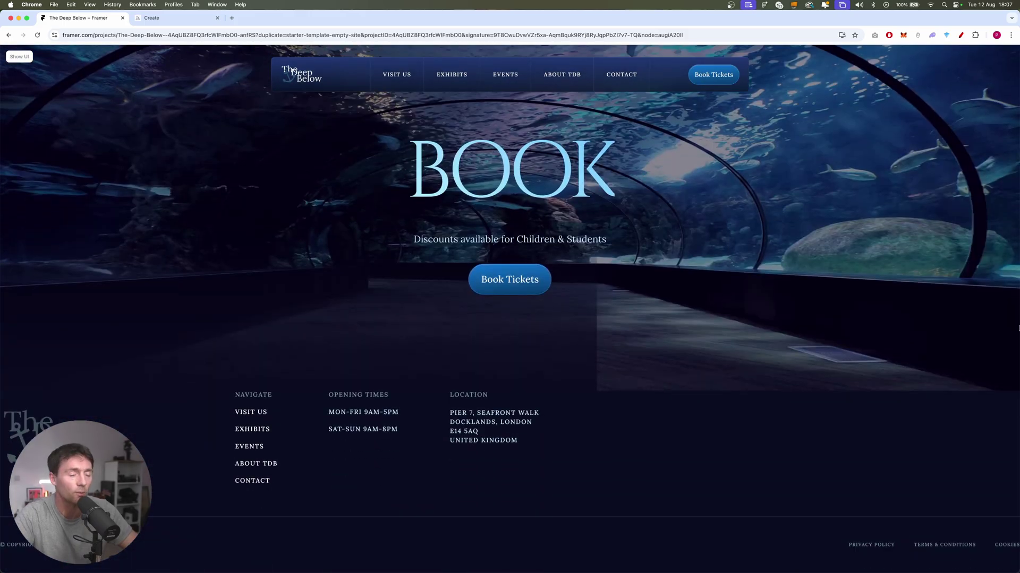
pyautogui.moveTo(1018, 328); pyautogui.dragTo(487, 298)
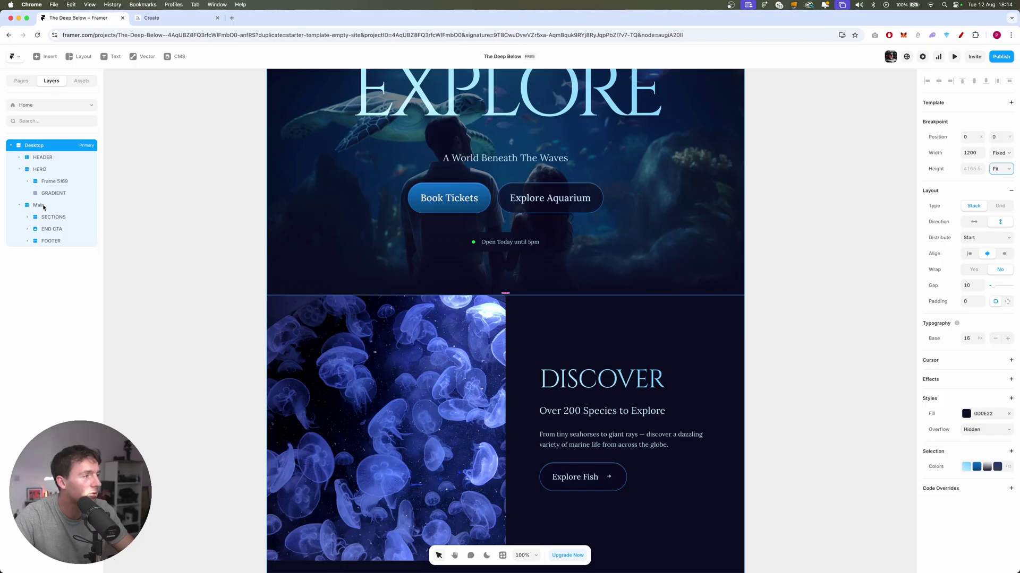
pyautogui.click(38, 205)
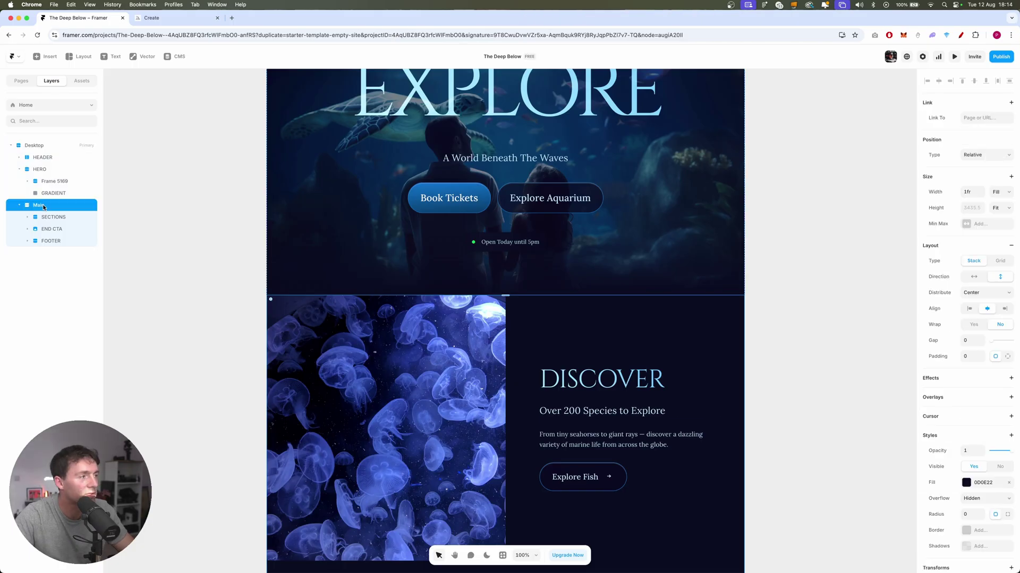
# - Give Main a maximum width of 1400px
pyautogui.click(966, 223)
pyautogui.click(983, 234)
pyautogui.write('140')
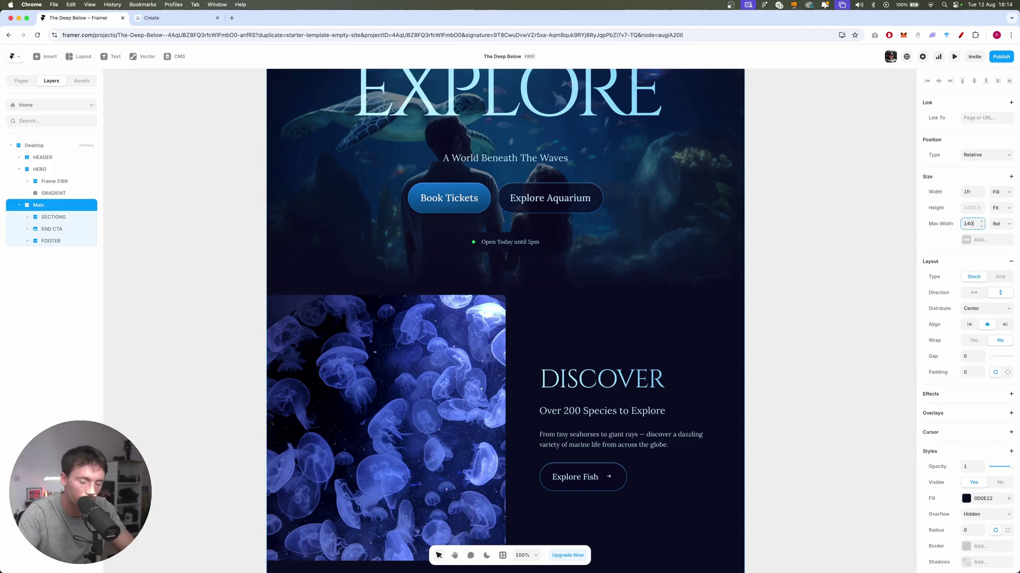
pyautogui.write('0px')
pyautogui.press('Return')
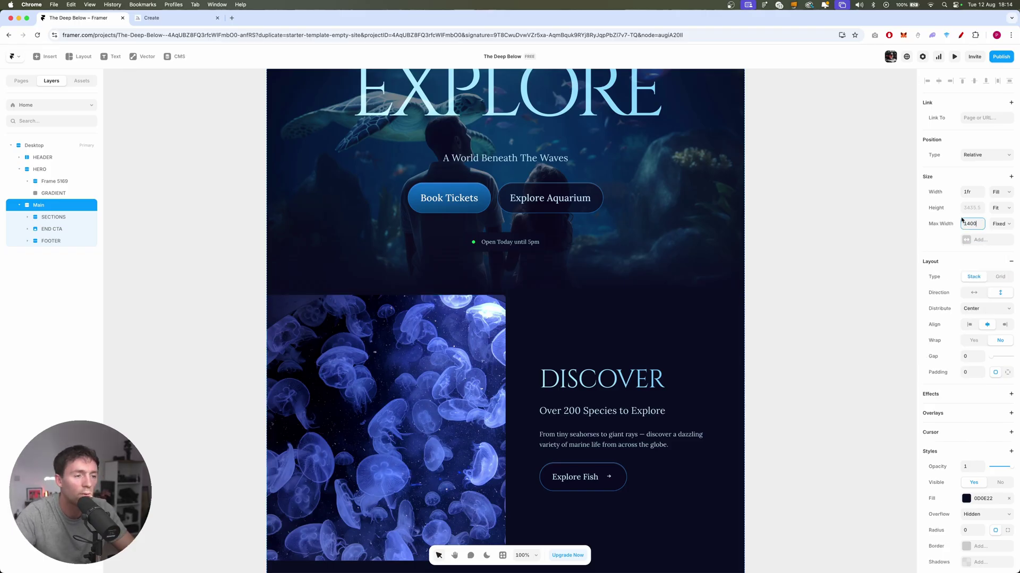
# - Preview full-window at narrower browser widths, then return to the editor and select HERO
pyautogui.click(954, 57)
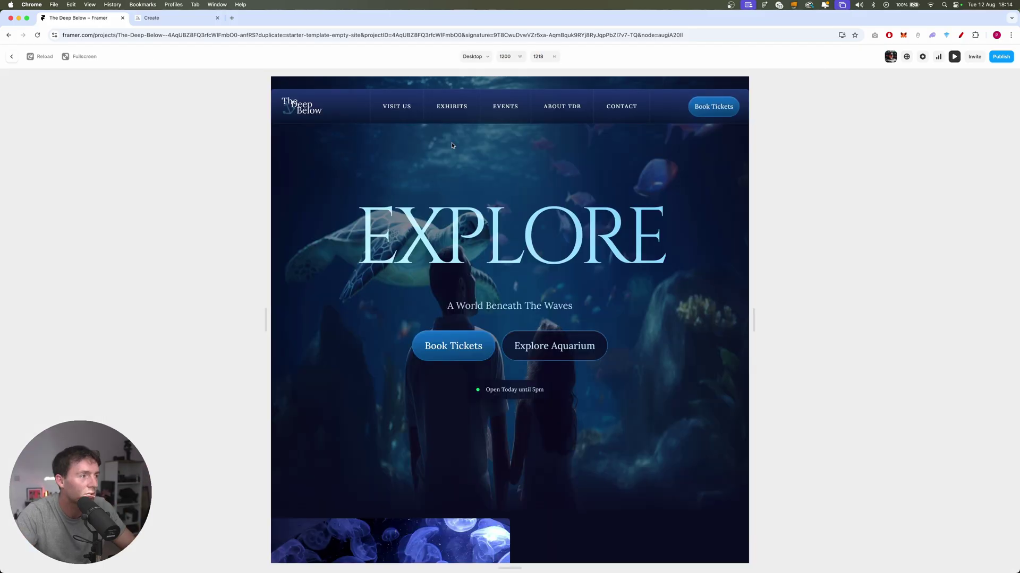
pyautogui.click(85, 63)
pyautogui.scroll(-10, 184, 239)
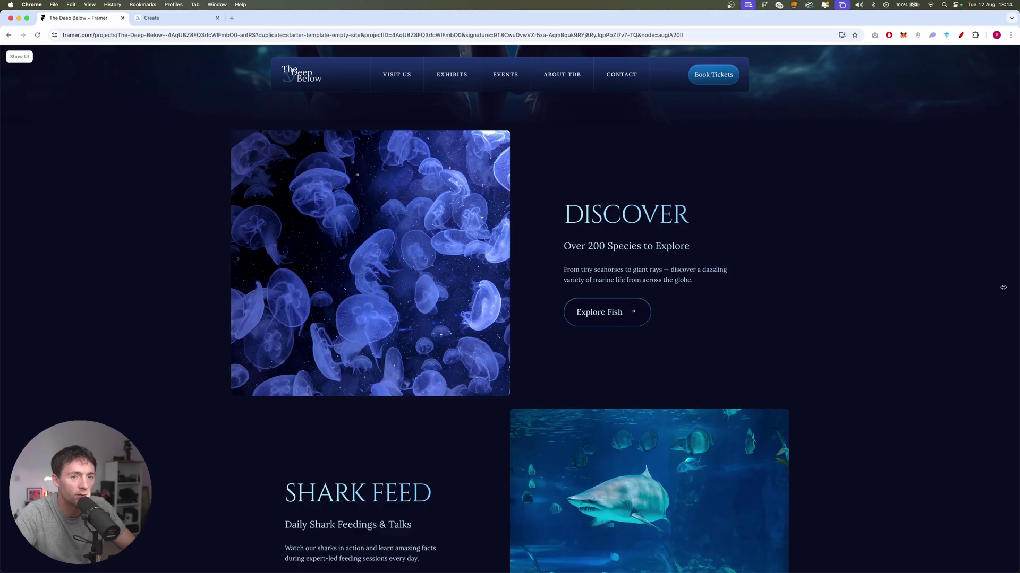
pyautogui.moveTo(915, 300); pyautogui.dragTo(389, 312)
pyautogui.doubleClick(389, 312)
pyautogui.click(15, 58)
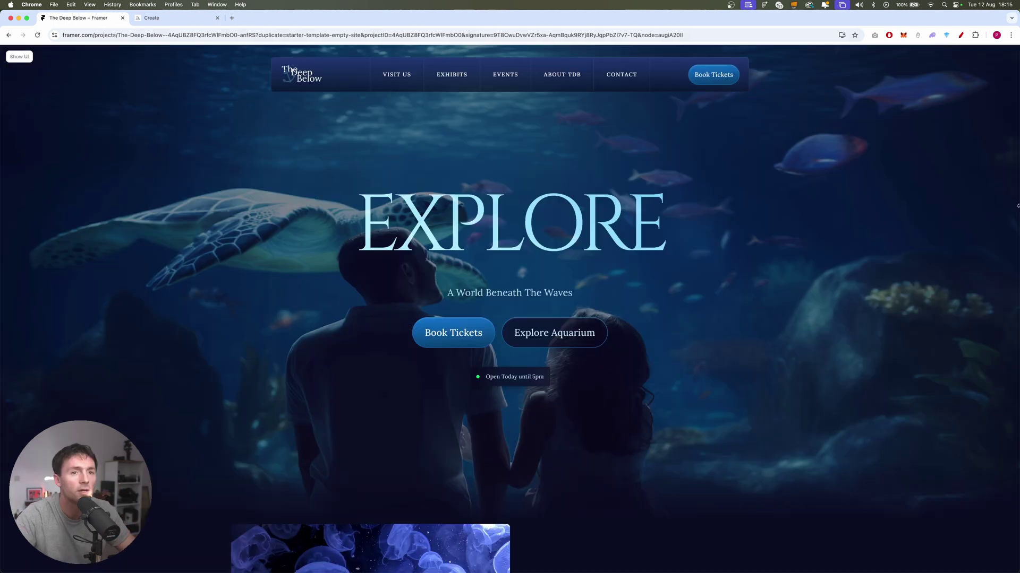
pyautogui.moveTo(1018, 235)
pyautogui.mouseDown()
pyautogui.moveTo(467, 235)
pyautogui.moveTo(1018, 236)
pyautogui.mouseUp()
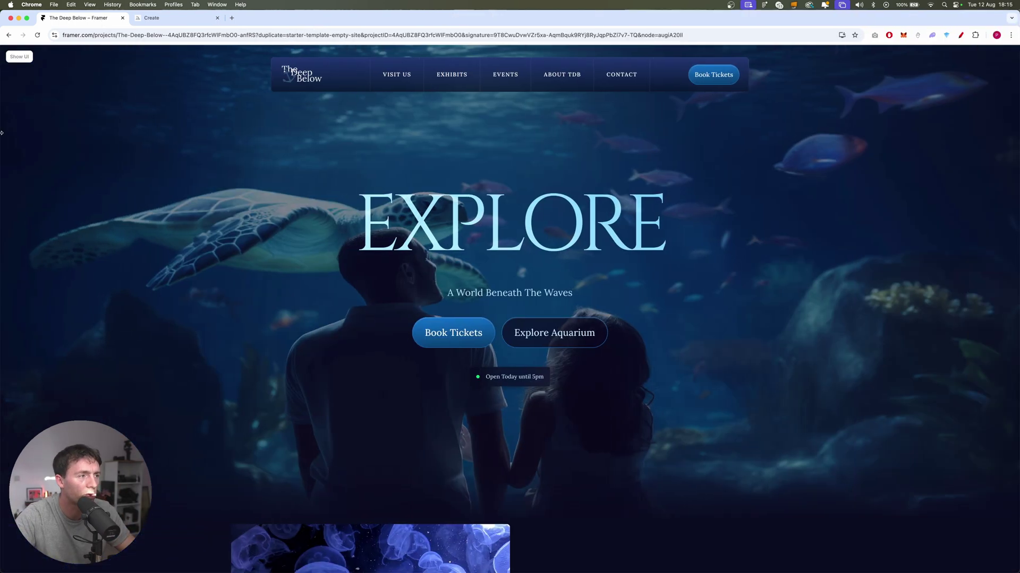
pyautogui.moveTo(770, 258); pyautogui.dragTo(566, 258)
pyautogui.doubleClick(566, 258)
pyautogui.click(14, 58)
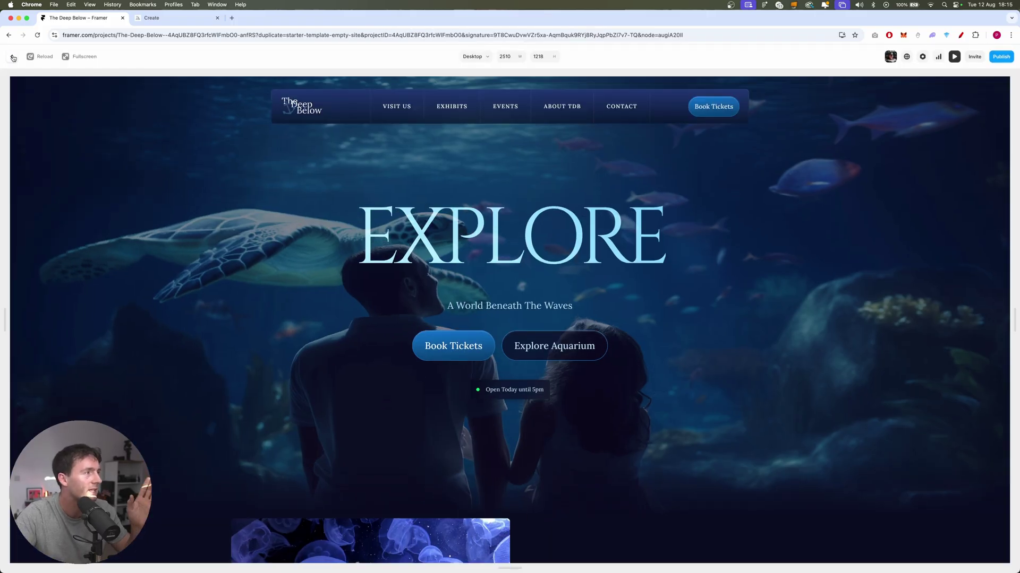
pyautogui.click(13, 57)
pyautogui.click(737, 302)
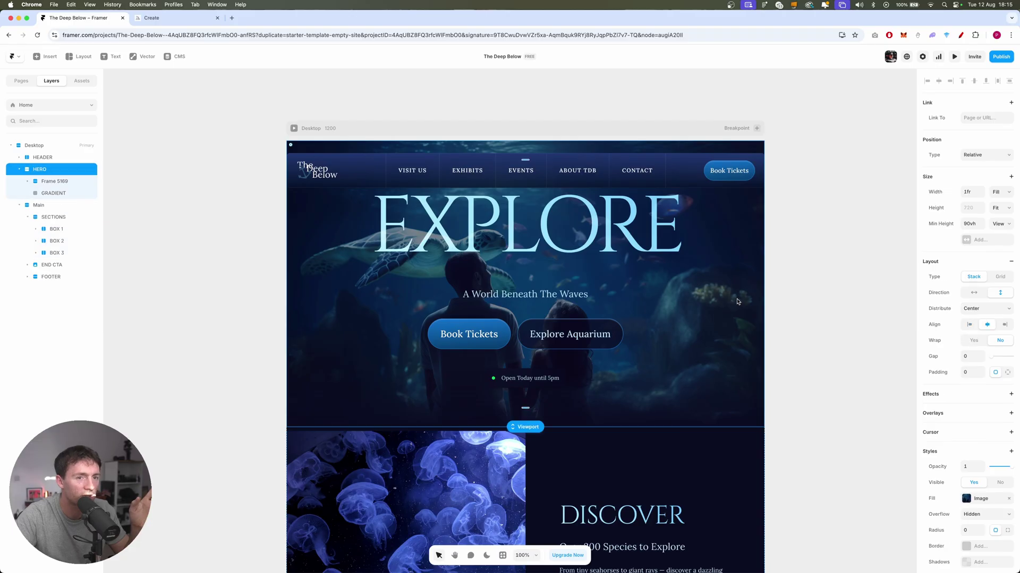
# - Change the HERO background image type from Stretch to Fill
pyautogui.click(967, 499)
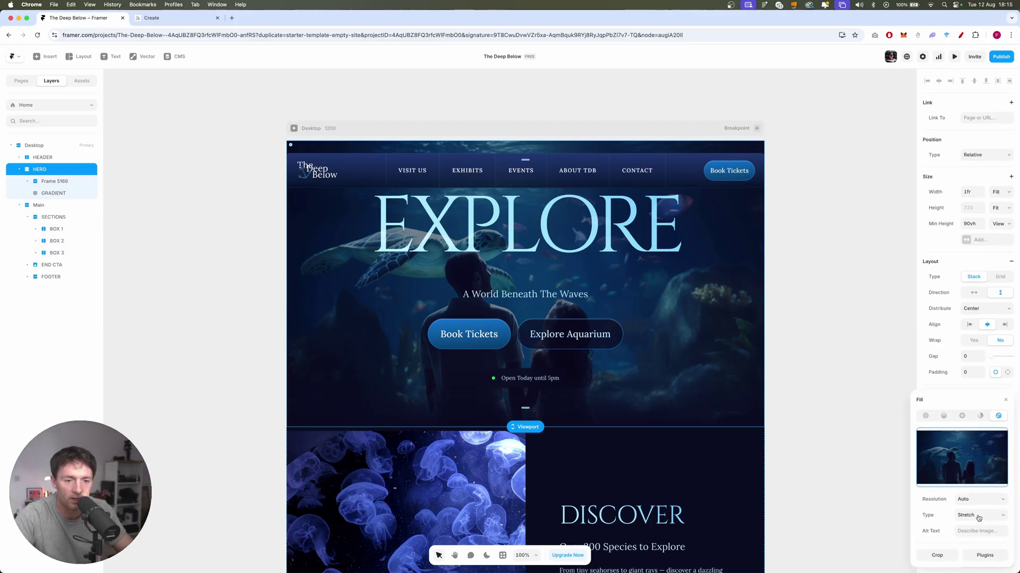
pyautogui.click(979, 518)
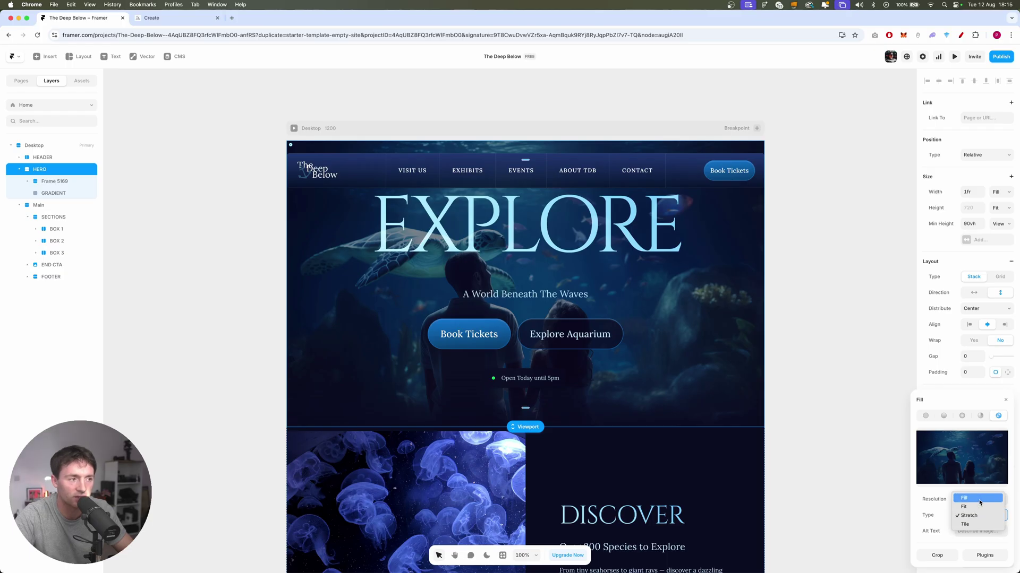
pyautogui.click(979, 498)
# - Preview the site, resizing the browser to check the hero and BOOK sections
pyautogui.press('super+backslash')
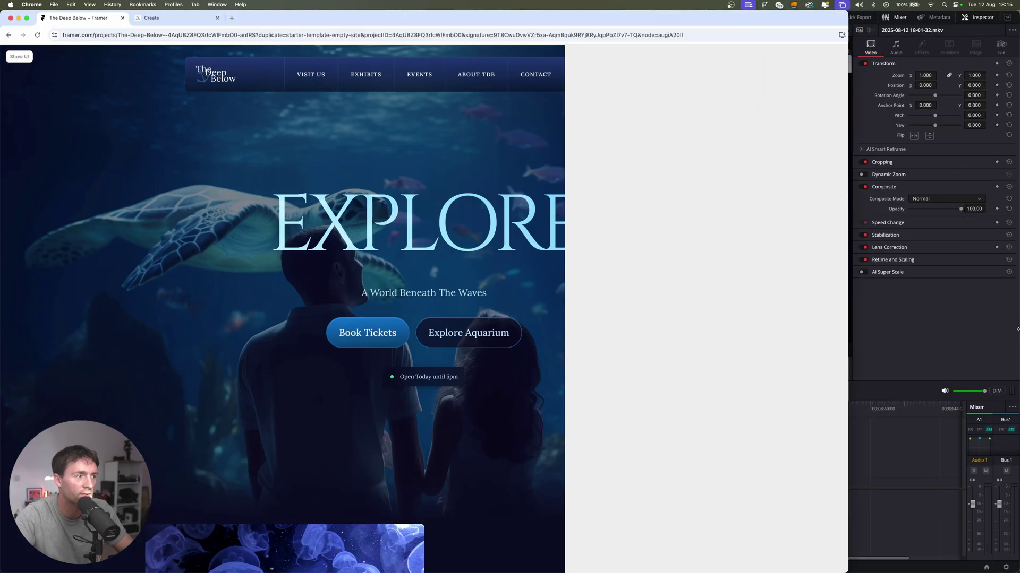
pyautogui.moveTo(1018, 329); pyautogui.dragTo(564, 247)
pyautogui.scroll(-10, 449, 277)
pyautogui.scroll(-2, 449, 277)
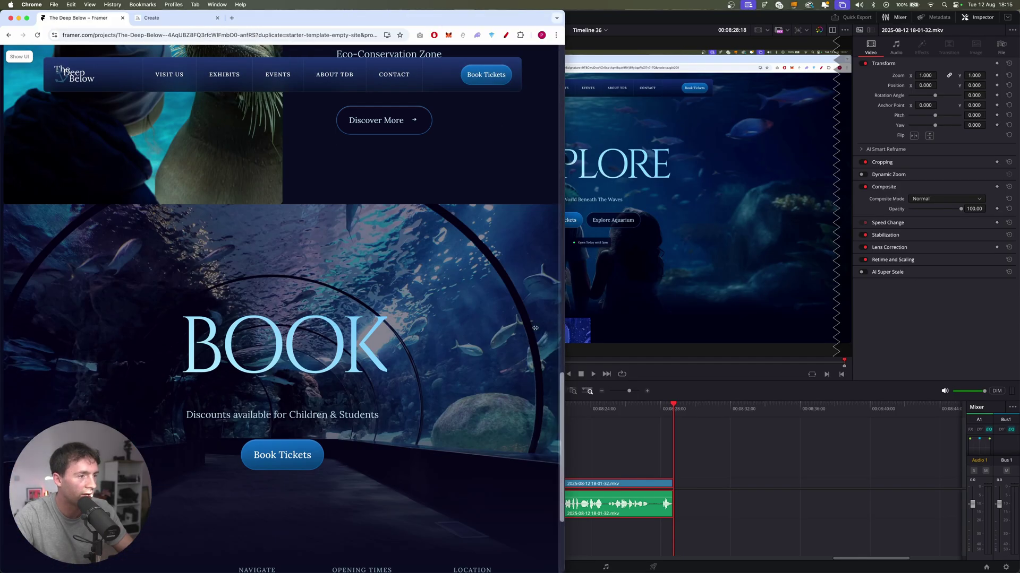
pyautogui.moveTo(505, 329); pyautogui.dragTo(1008, 371)
pyautogui.click(16, 60)
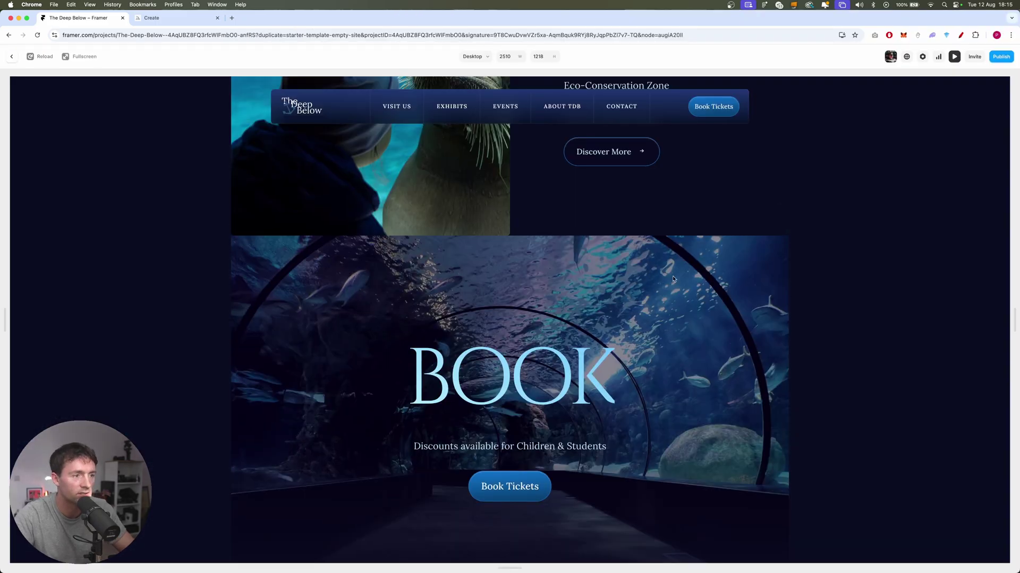
pyautogui.click(12, 56)
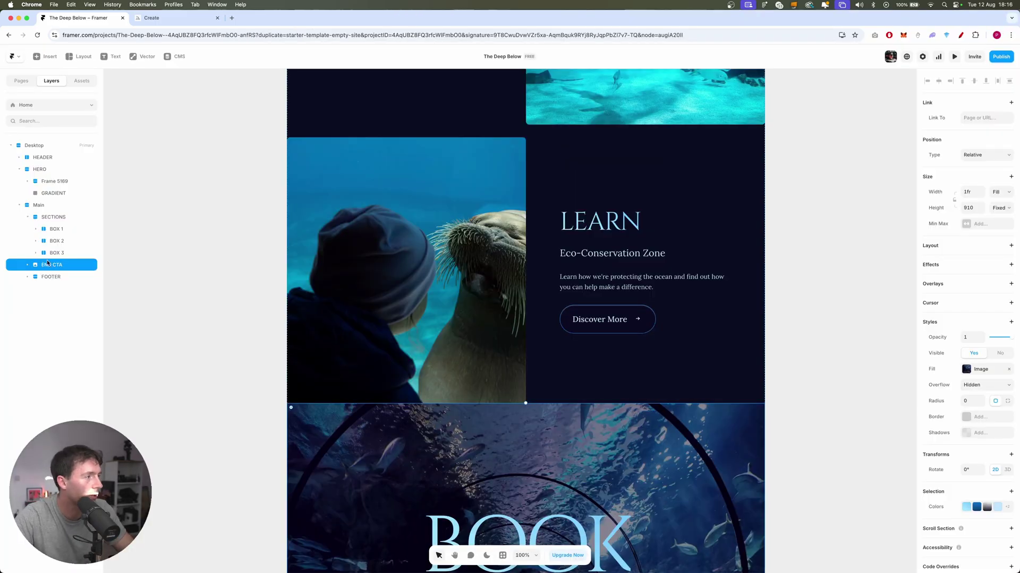
# - Move END CTA and FOOTER out of Main to the top level, FOOTER below END CTA
pyautogui.click(28, 217)
pyautogui.moveTo(53, 231)
pyautogui.mouseDown()
pyautogui.moveTo(26, 200)
pyautogui.moveTo(42, 223)
pyautogui.mouseUp()
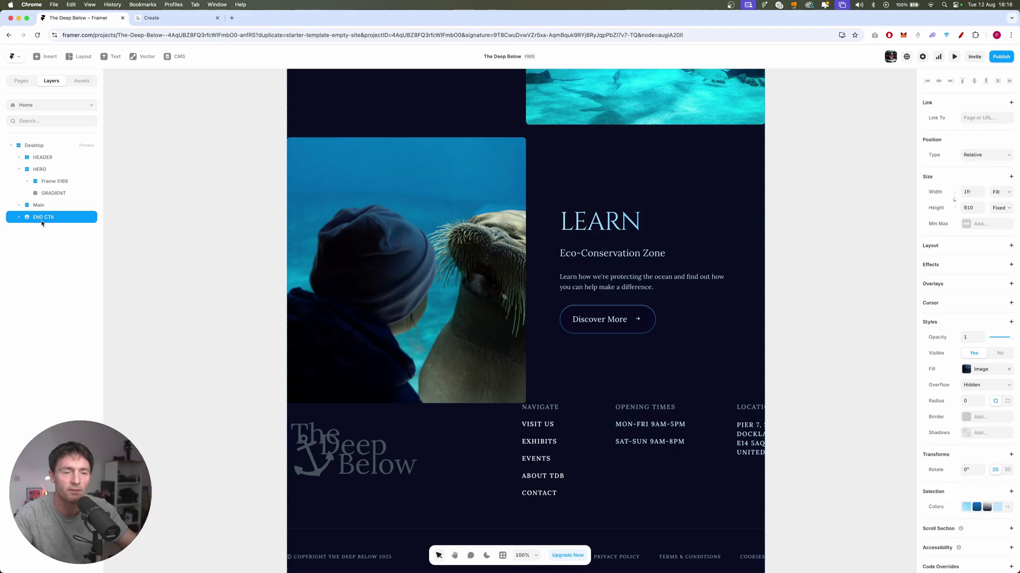
pyautogui.click(18, 218)
pyautogui.click(19, 216)
pyautogui.click(19, 205)
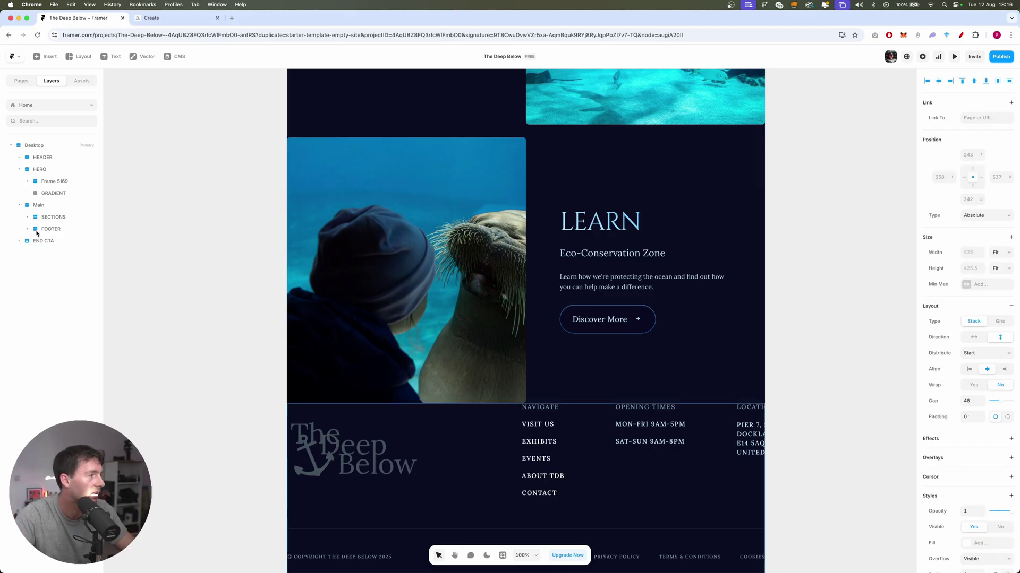
pyautogui.moveTo(51, 229); pyautogui.dragTo(40, 270)
# - Change the BOOK section's image type from Stretch to Fill
pyautogui.click(80, 230)
pyautogui.scroll(-5, 837, 291)
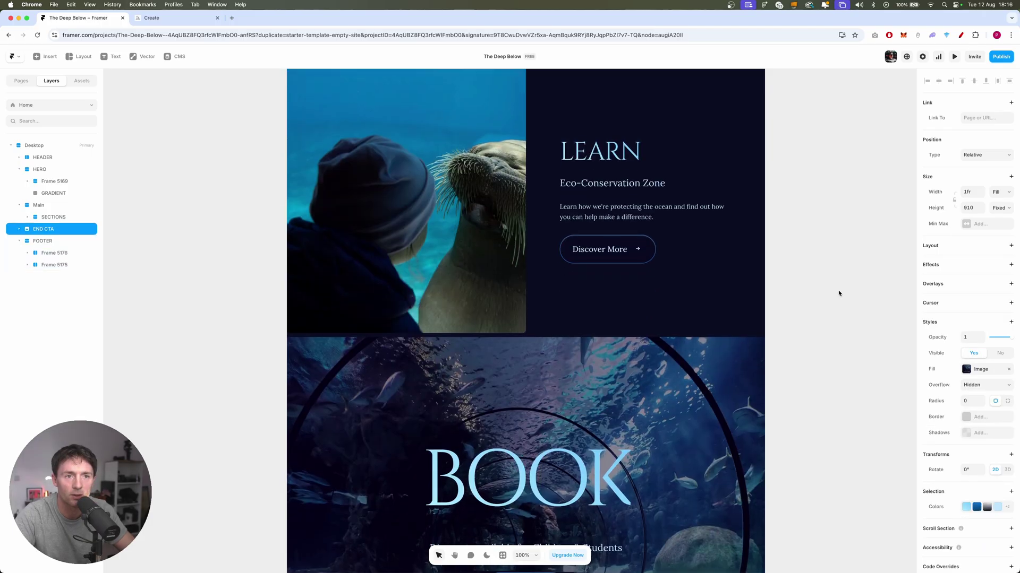
pyautogui.click(975, 370)
pyautogui.click(981, 485)
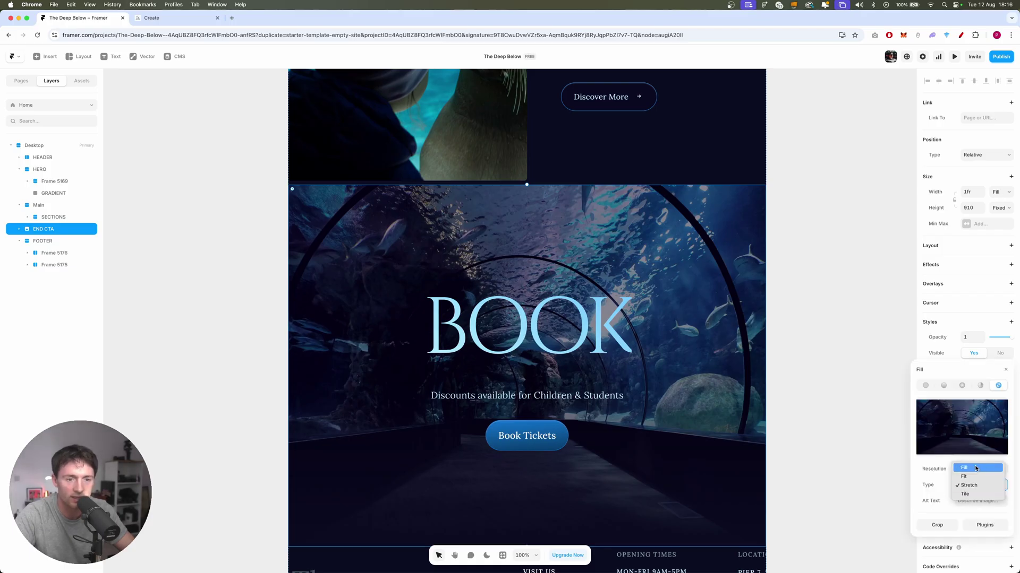
pyautogui.click(975, 469)
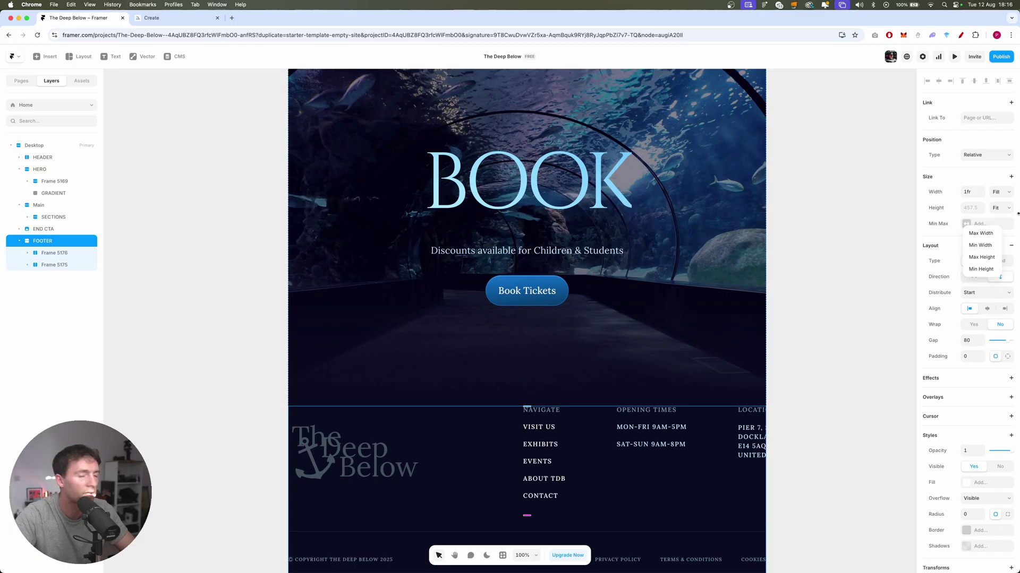
# - Give the FOOTER a maximum width of 1400px
pyautogui.click(980, 234)
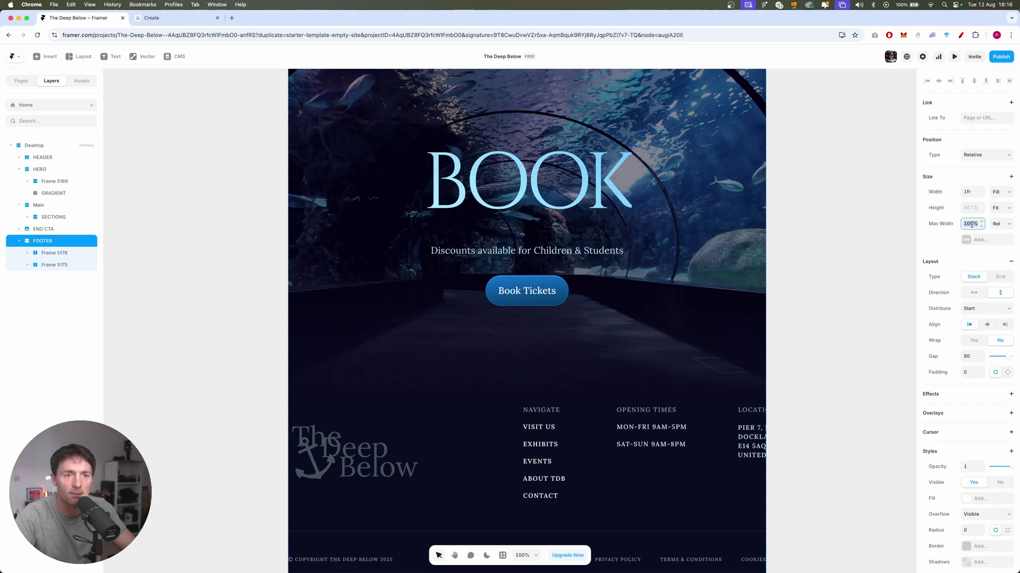
pyautogui.write('1400p')
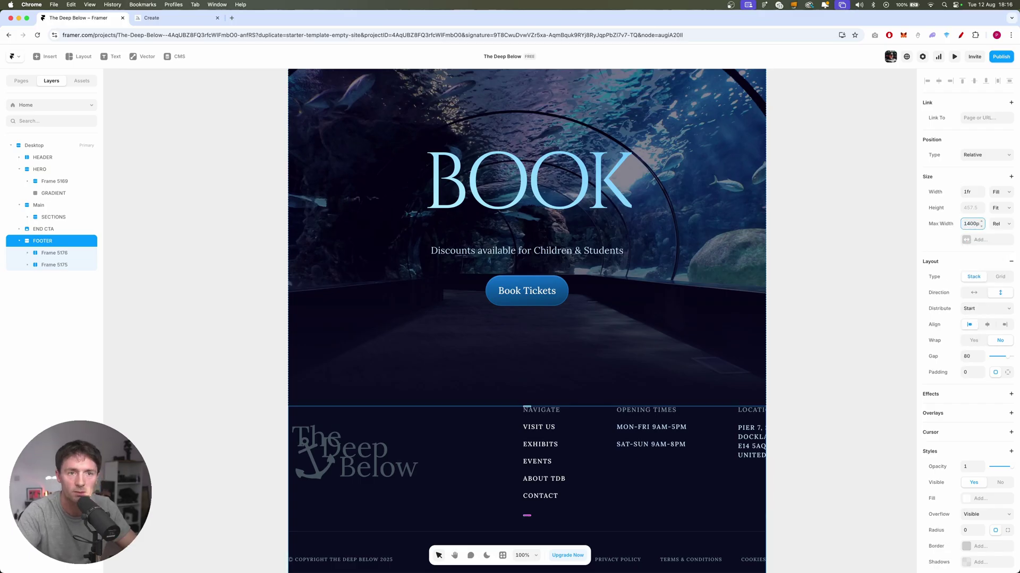
pyautogui.write('x')
pyautogui.press('Return')
# - Preview the site and scroll through it to check the BOOK section
pyautogui.click(954, 56)
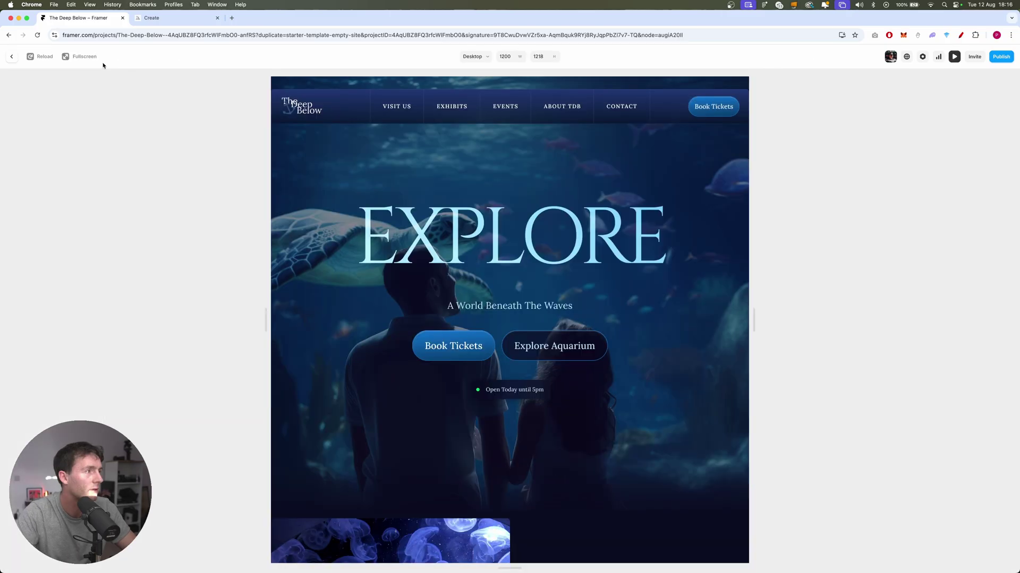
pyautogui.scroll(-10, 783, 337)
pyautogui.scroll(-15, 782, 337)
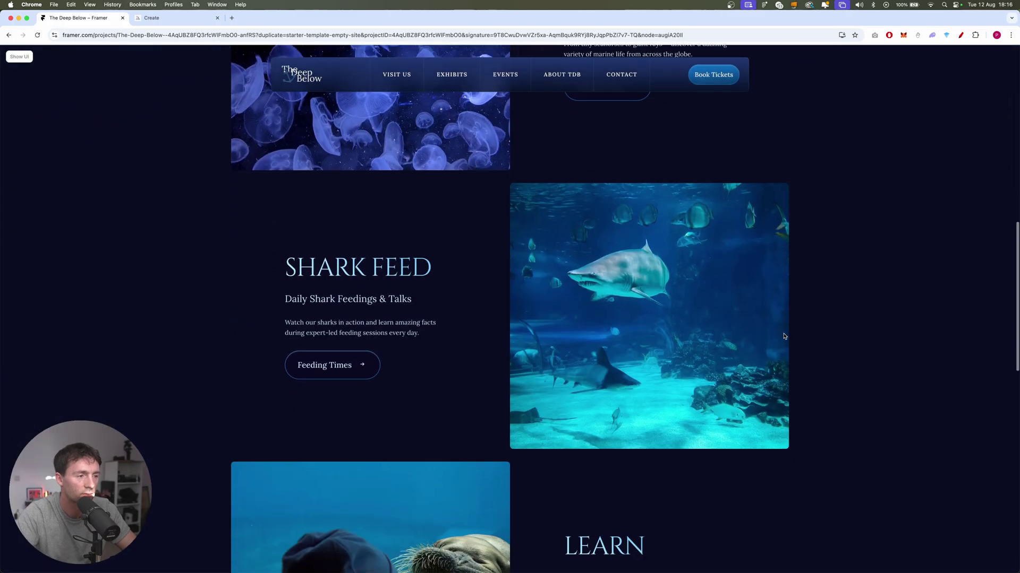
pyautogui.scroll(2, 685, 341)
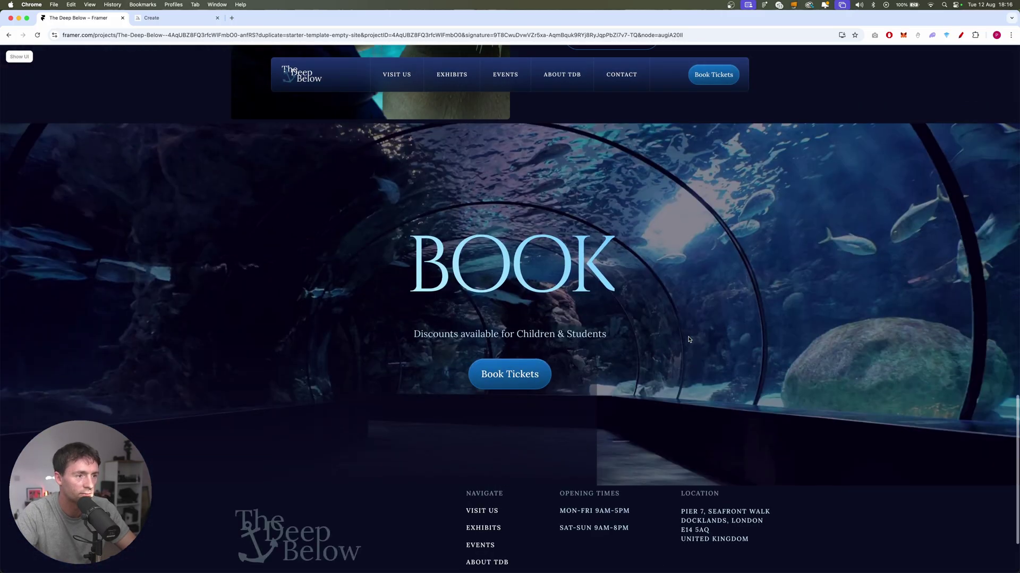
pyautogui.press('Escape')
# - Set the BOOK overlay rectangle's bottom, right and left offsets to 0, then preview
pyautogui.click(575, 369)
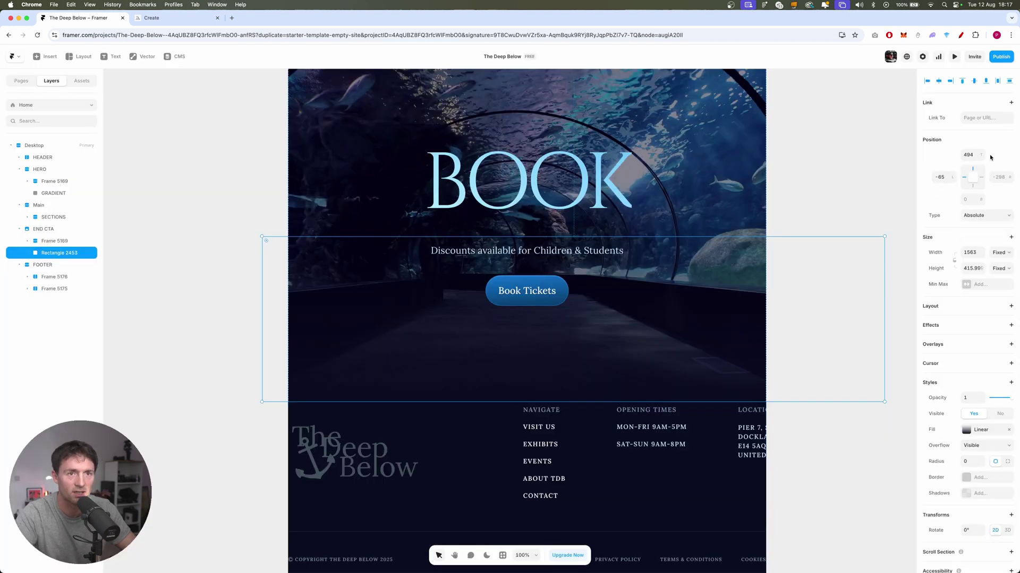
pyautogui.write('0')
pyautogui.hotkey('shift', 'Tab')
pyautogui.write('0')
pyautogui.hotkey('shift', 'Tab')
pyautogui.write('0')
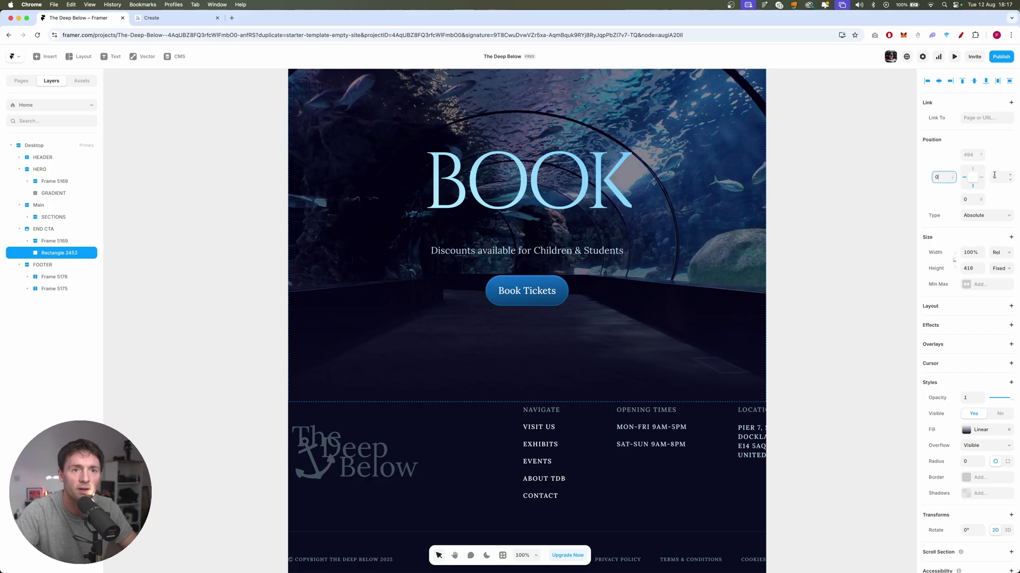
pyautogui.click(954, 56)
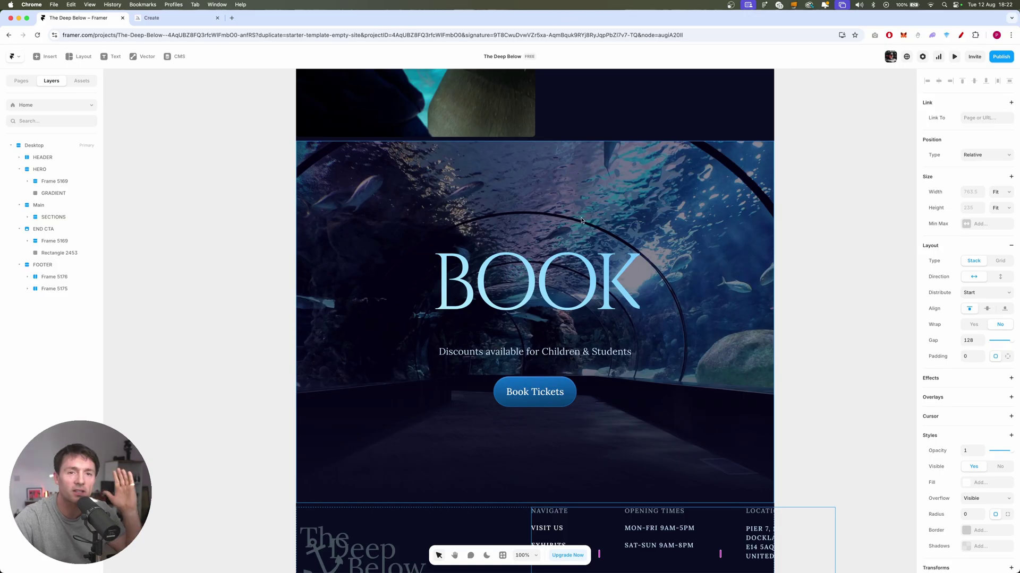
# - Set Frame 5176 in the FOOTER to gap 0 with Space Between distribution
pyautogui.scroll(-5, 510, 345)
pyautogui.click(436, 438)
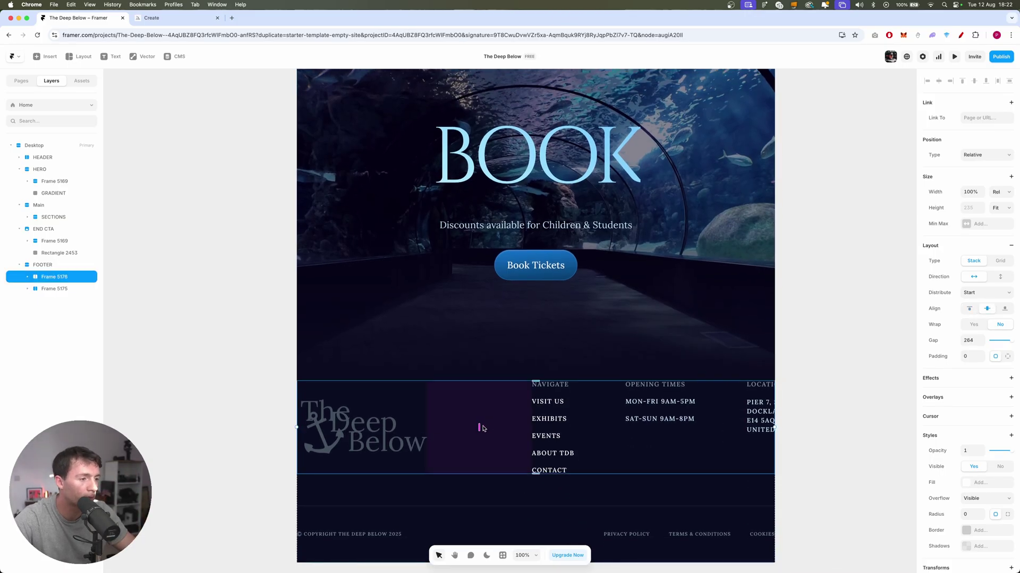
pyautogui.click(38, 265)
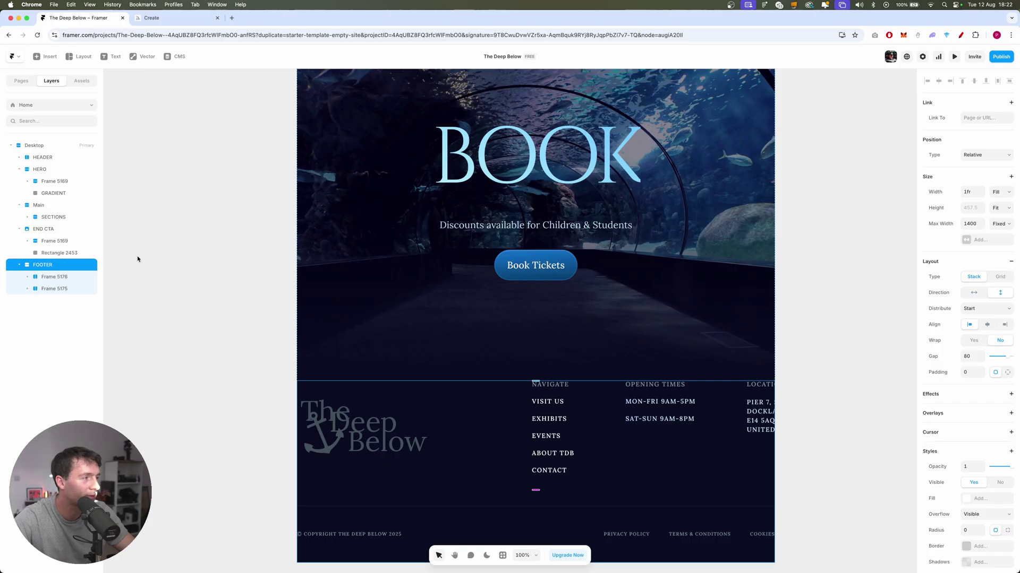
pyautogui.click(53, 277)
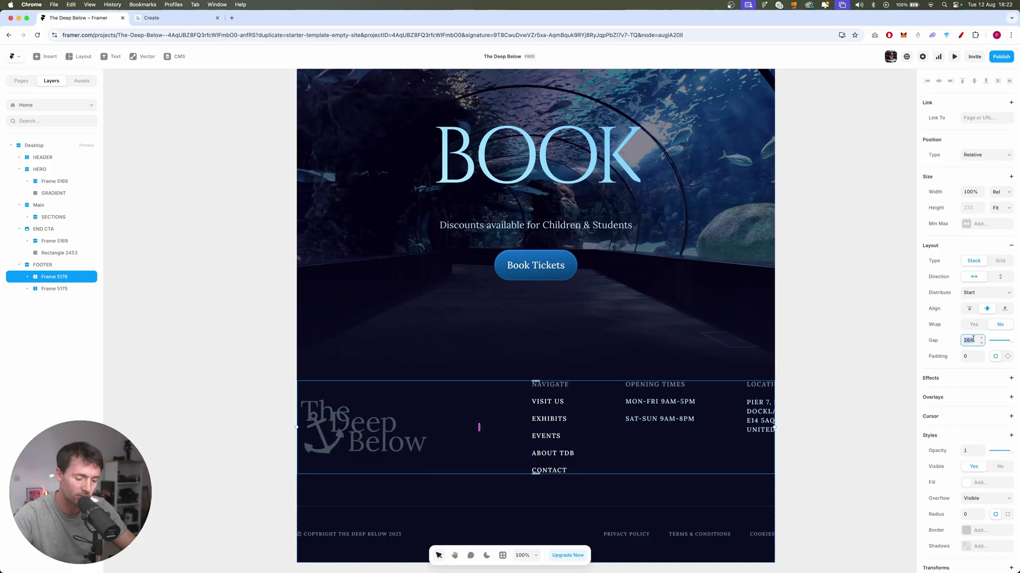
pyautogui.write('0')
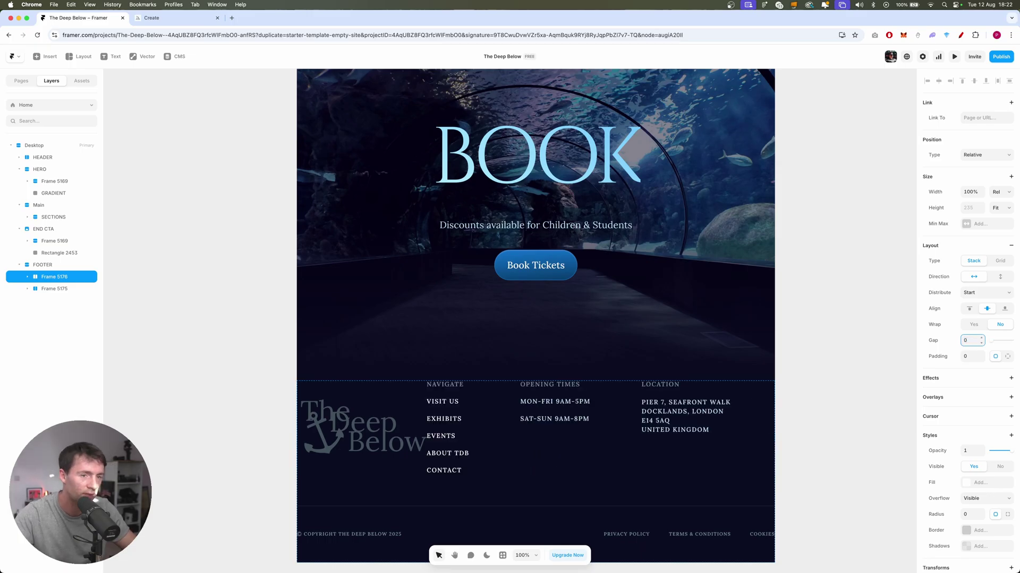
pyautogui.click(988, 293)
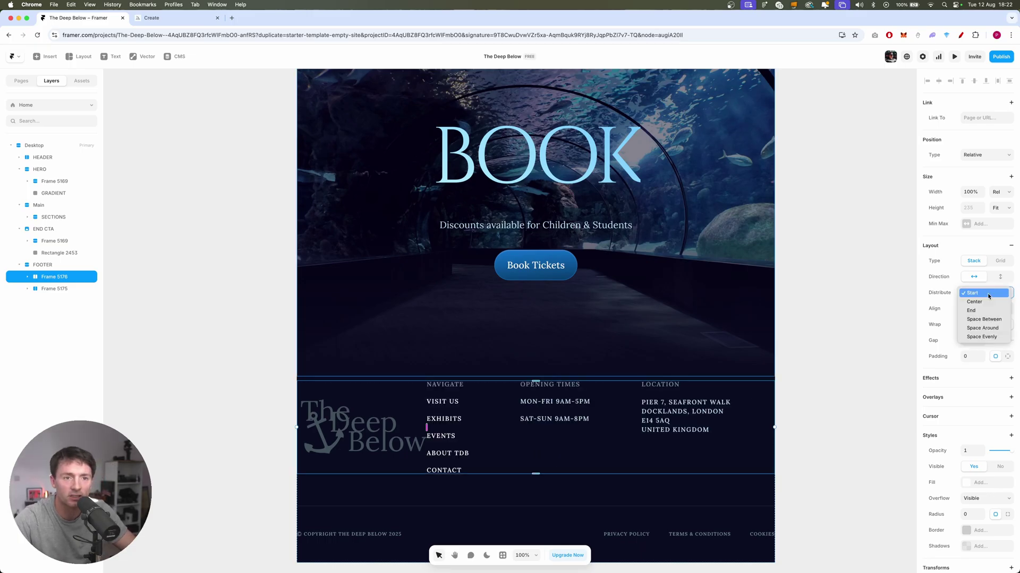
pyautogui.click(984, 320)
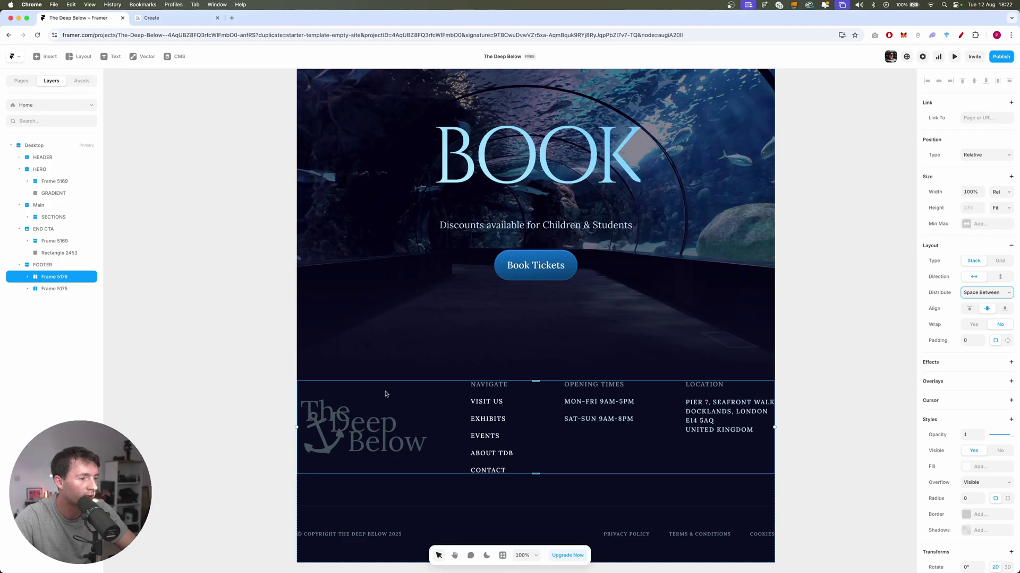
pyautogui.click(466, 489)
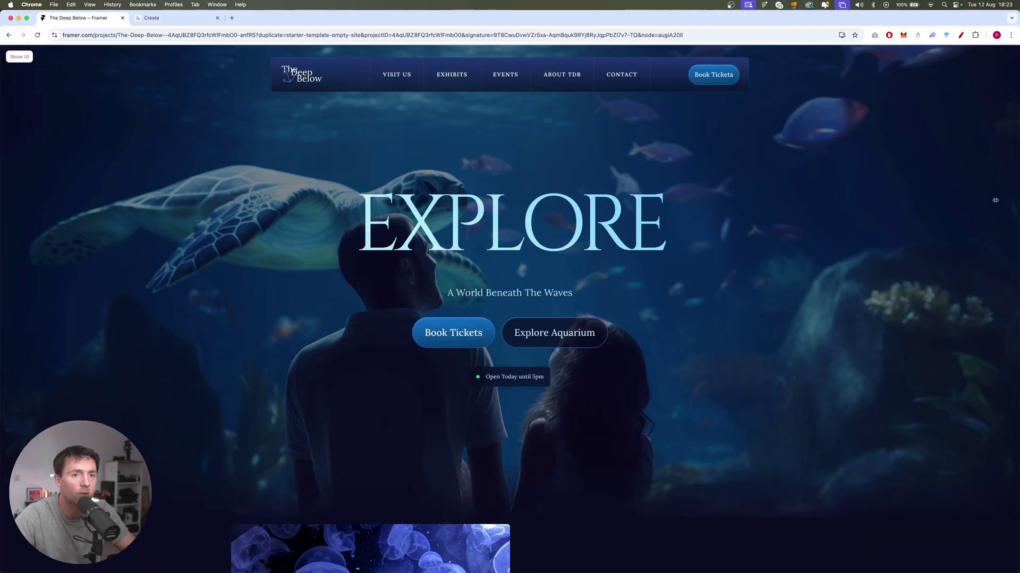
pyautogui.moveTo(995, 200); pyautogui.dragTo(603, 200)
pyautogui.scroll(-6, 485, 252)
pyautogui.scroll(-15, 485, 252)
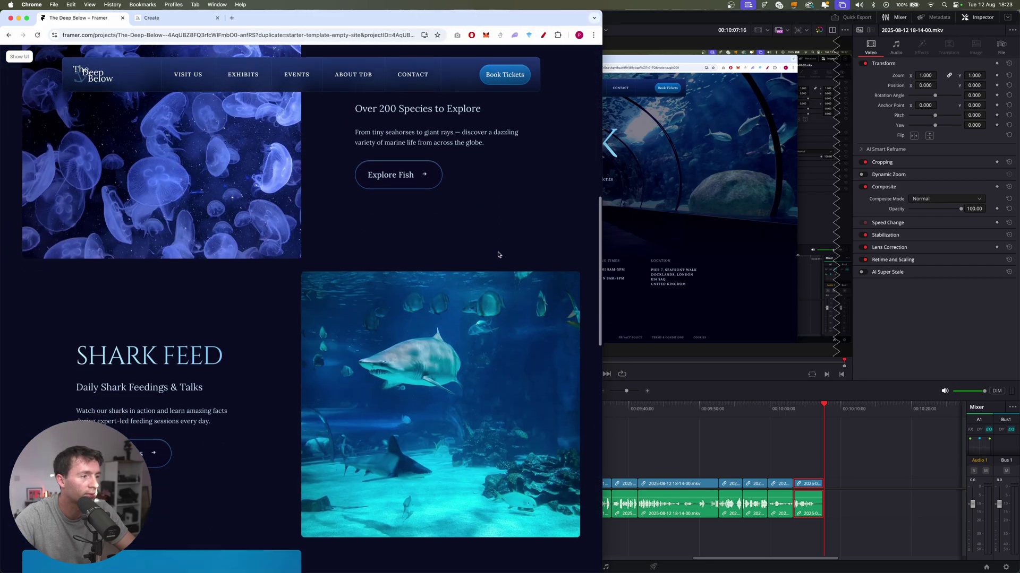
pyautogui.moveTo(602, 288); pyautogui.dragTo(650, 302)
pyautogui.moveTo(749, 320); pyautogui.dragTo(1018, 369)
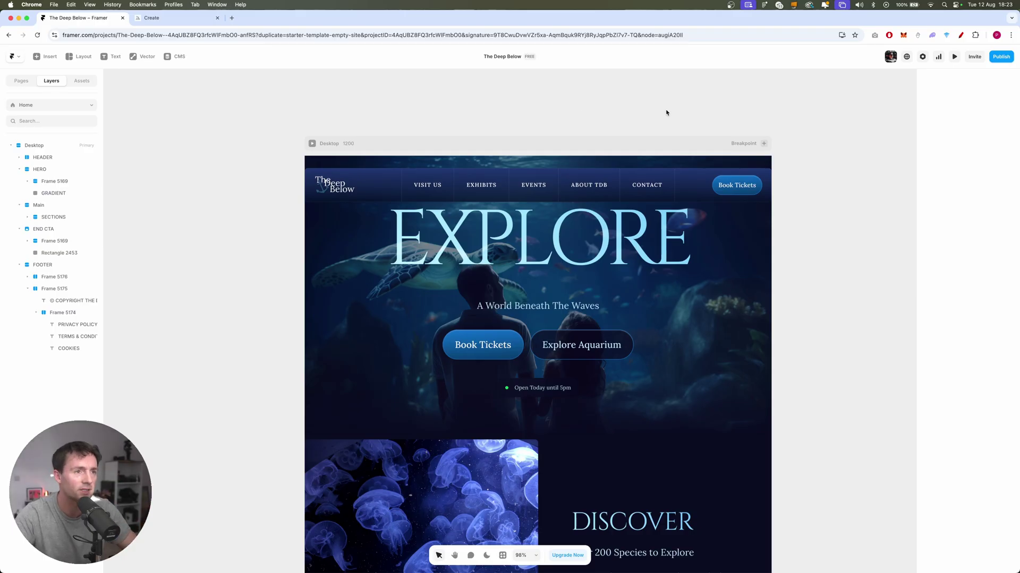
# - Add a Tablet breakpoint beside the Desktop frame
pyautogui.scroll(-5, 666, 113)
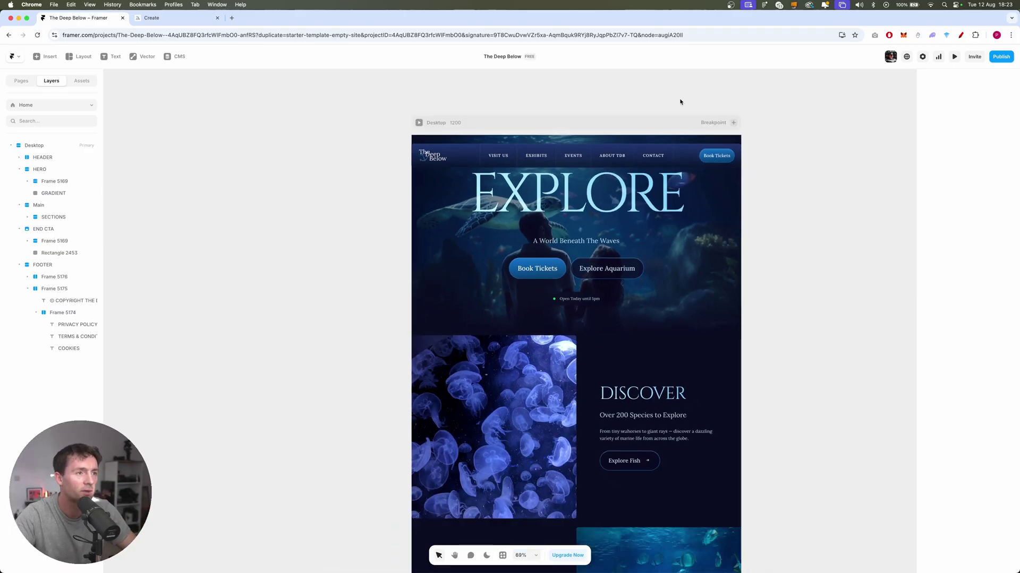
pyautogui.click(733, 123)
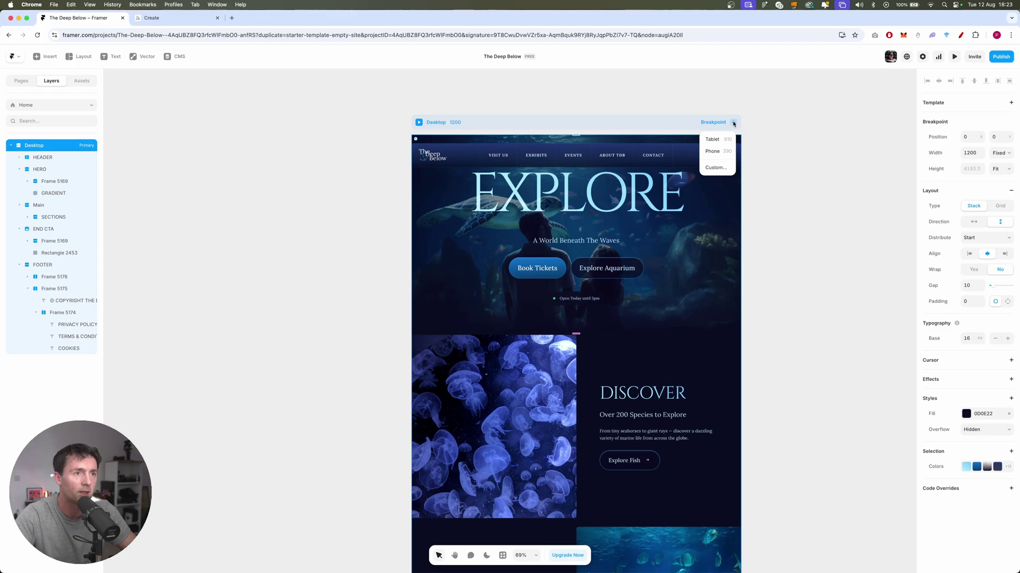
pyautogui.click(725, 142)
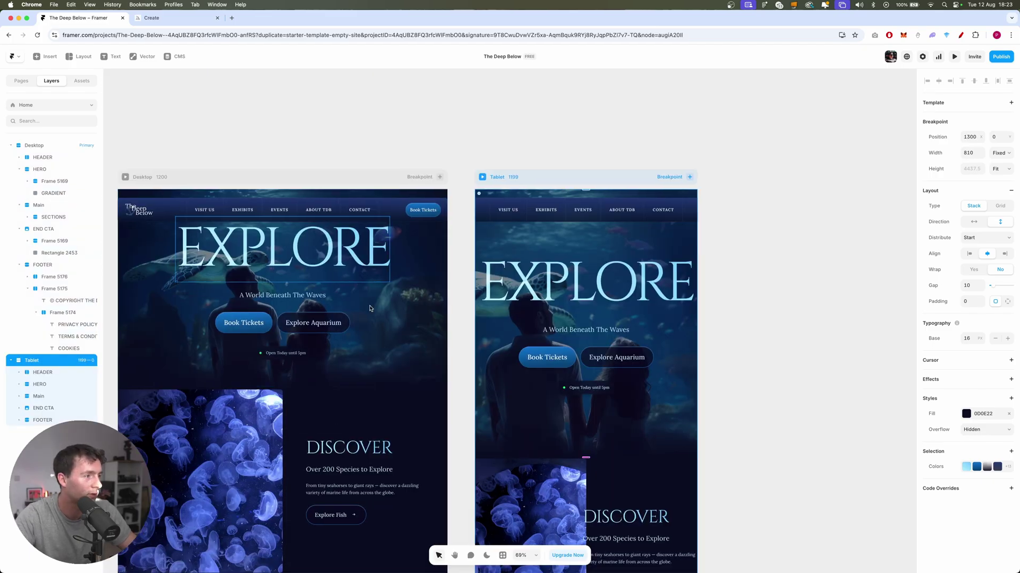
# - Give the Tablet header a Relative 100% width and pin it 0 from the top
pyautogui.click(810, 212)
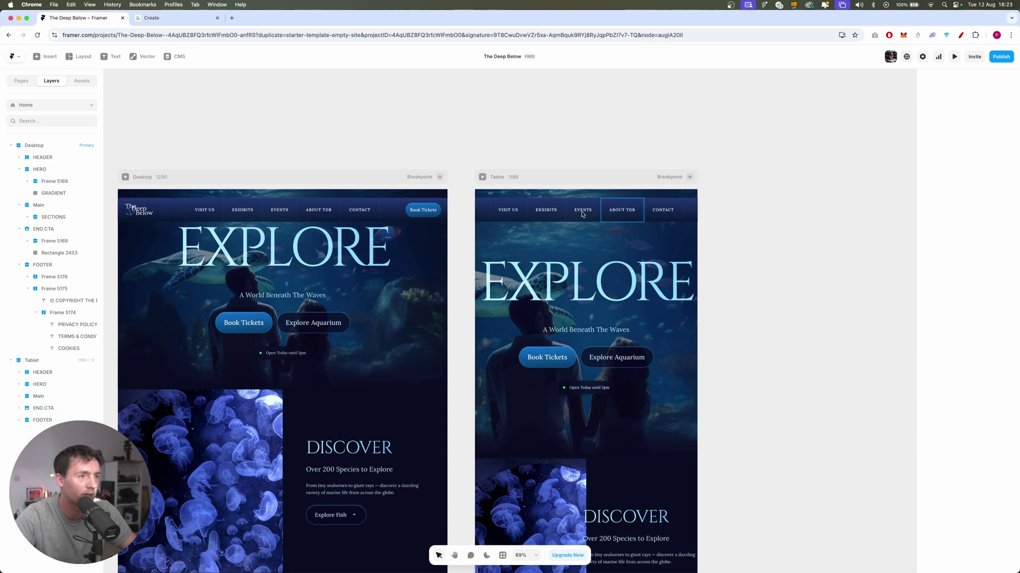
pyautogui.click(477, 204)
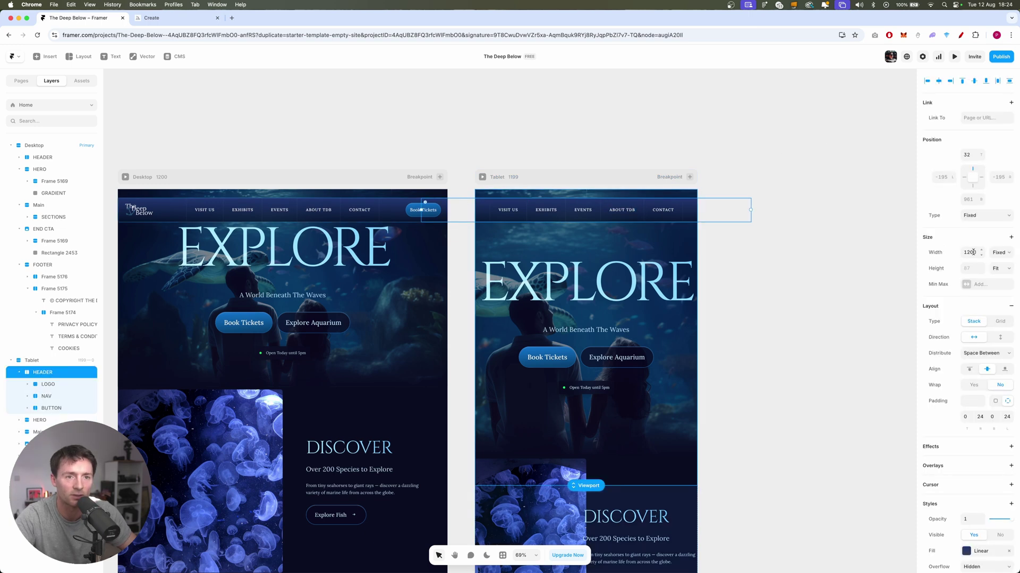
pyautogui.click(1002, 254)
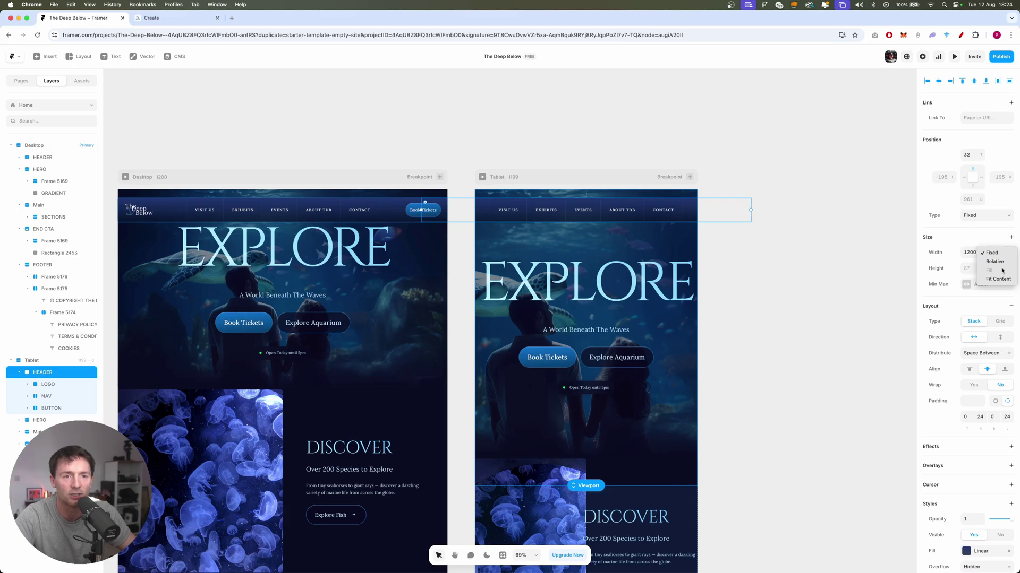
pyautogui.click(1004, 263)
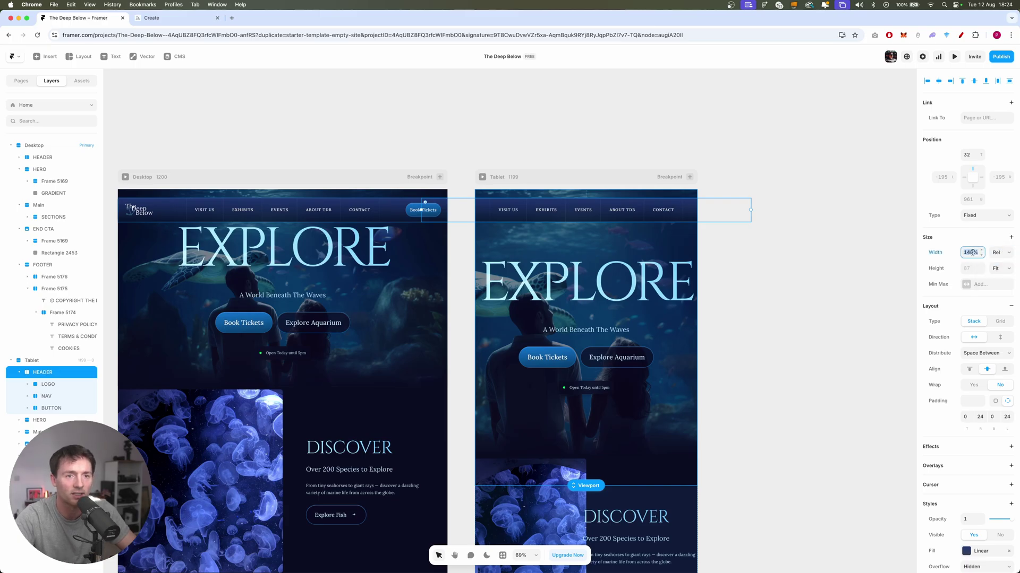
pyautogui.write('100')
pyautogui.press('Return')
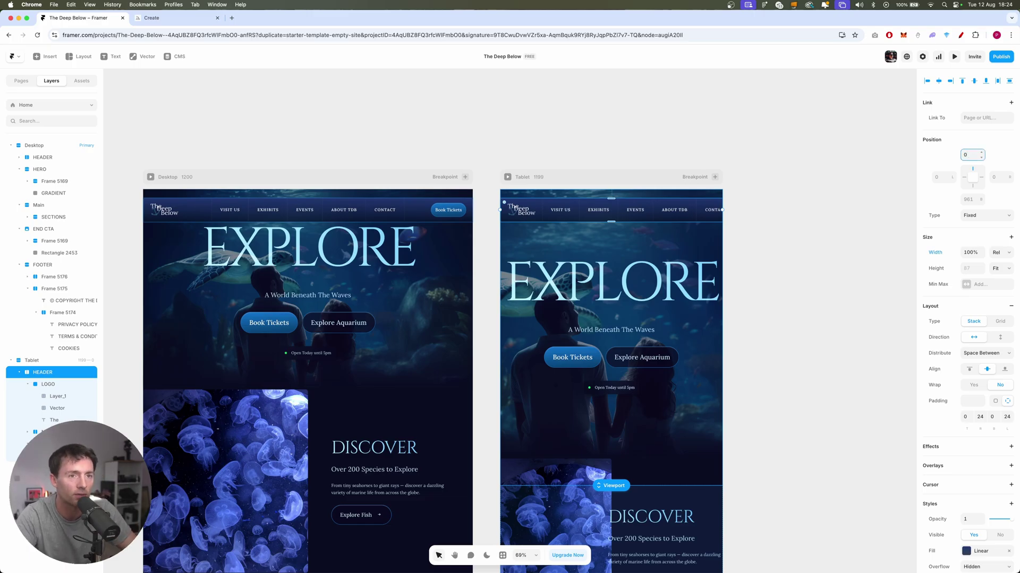
pyautogui.write('0')
pyautogui.press('Return')
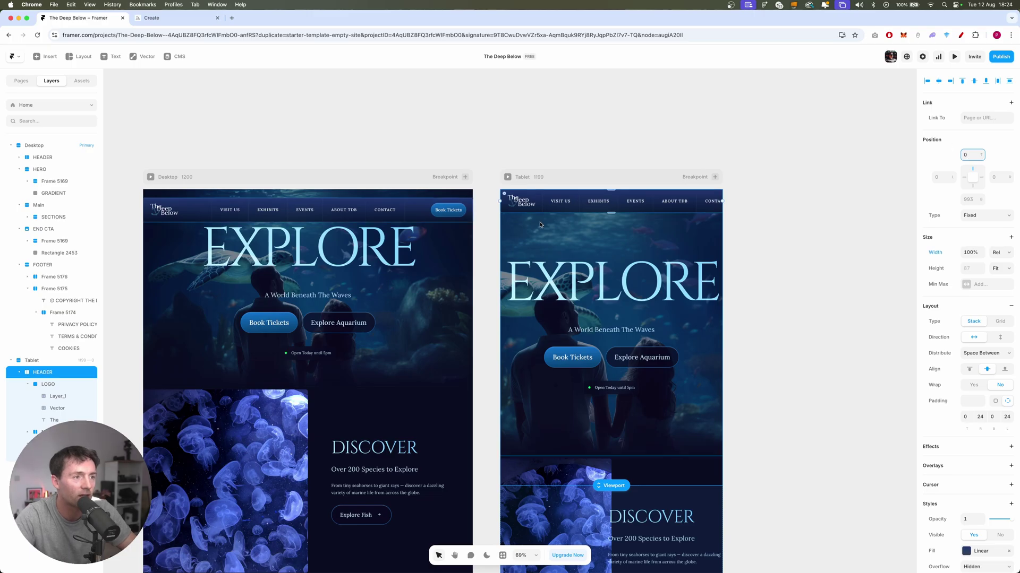
pyautogui.click(53, 432)
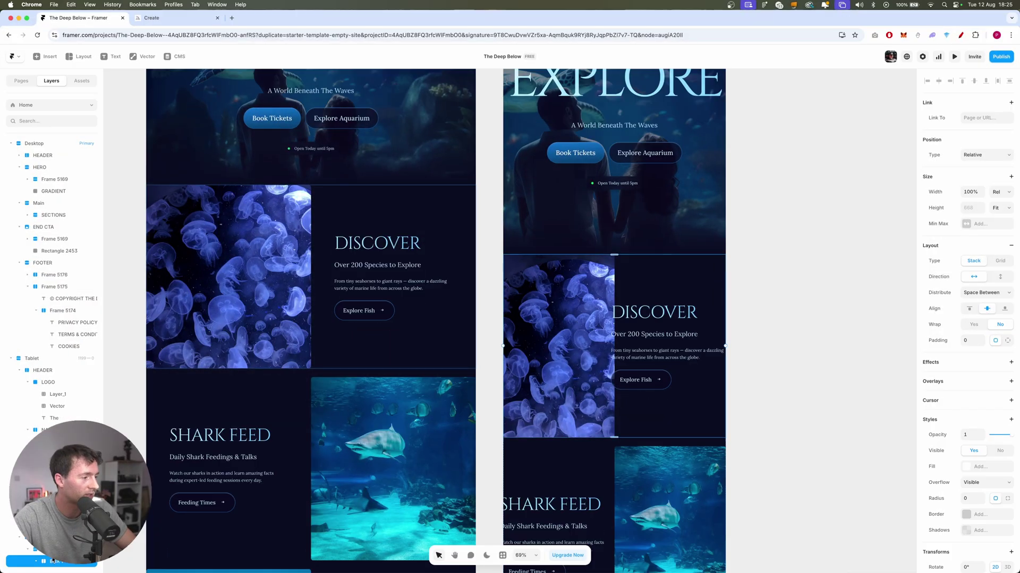
# - Stack the tablet Discover section vertically and move the Shark Feed image above its text
pyautogui.click(997, 277)
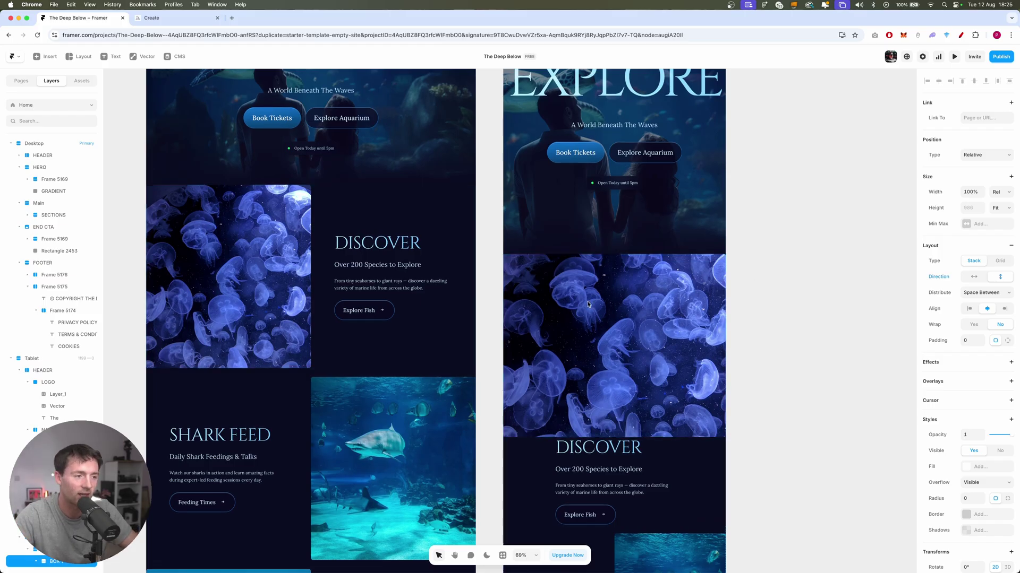
pyautogui.scroll(-10, 755, 276)
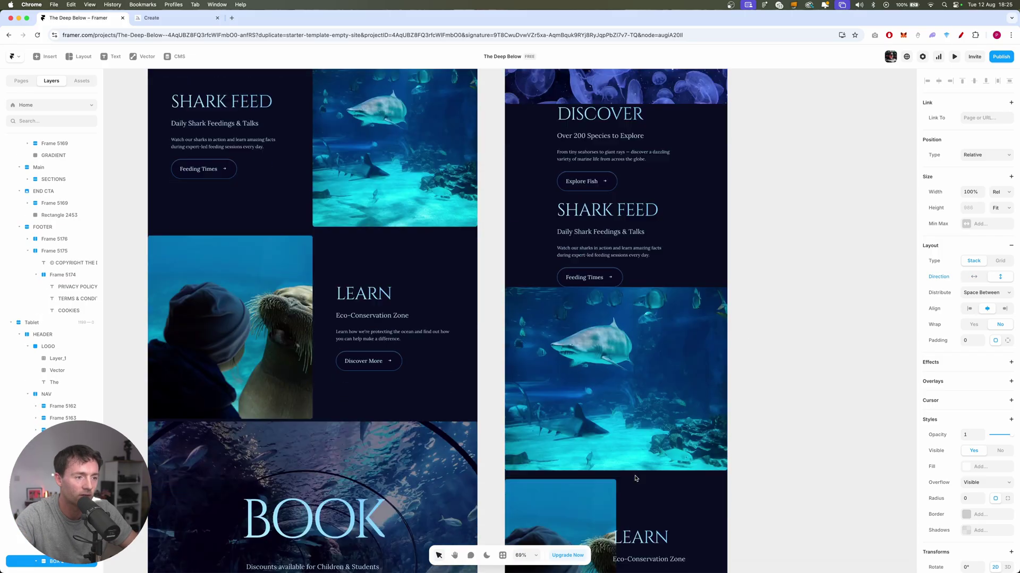
pyautogui.scroll(-3, 636, 479)
pyautogui.scroll(4, 635, 479)
pyautogui.click(632, 456)
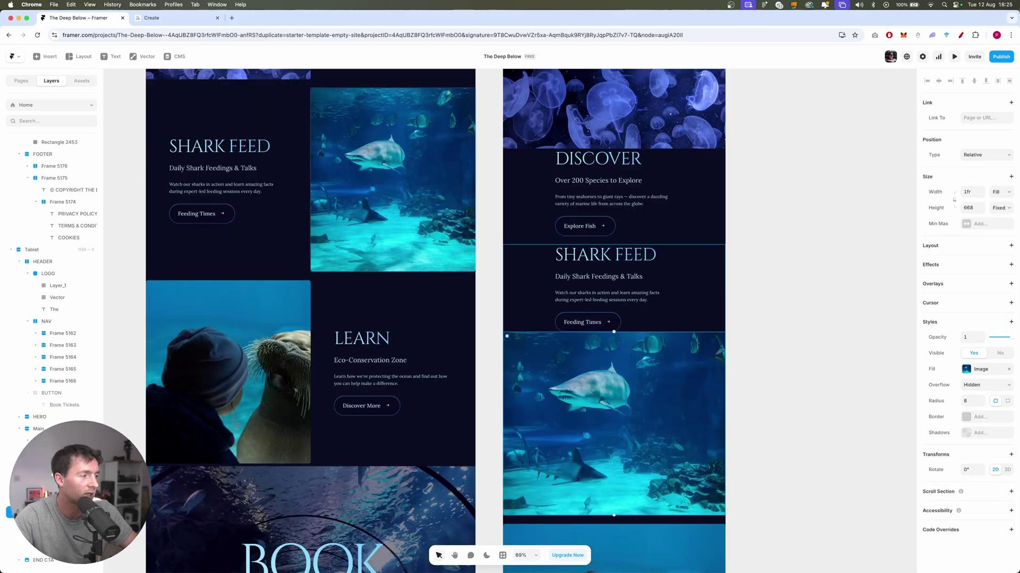
pyautogui.press('Up')
# - Switch the tablet footer row's direction to vertical
pyautogui.scroll(-2, 621, 294)
pyautogui.scroll(7, 657, 290)
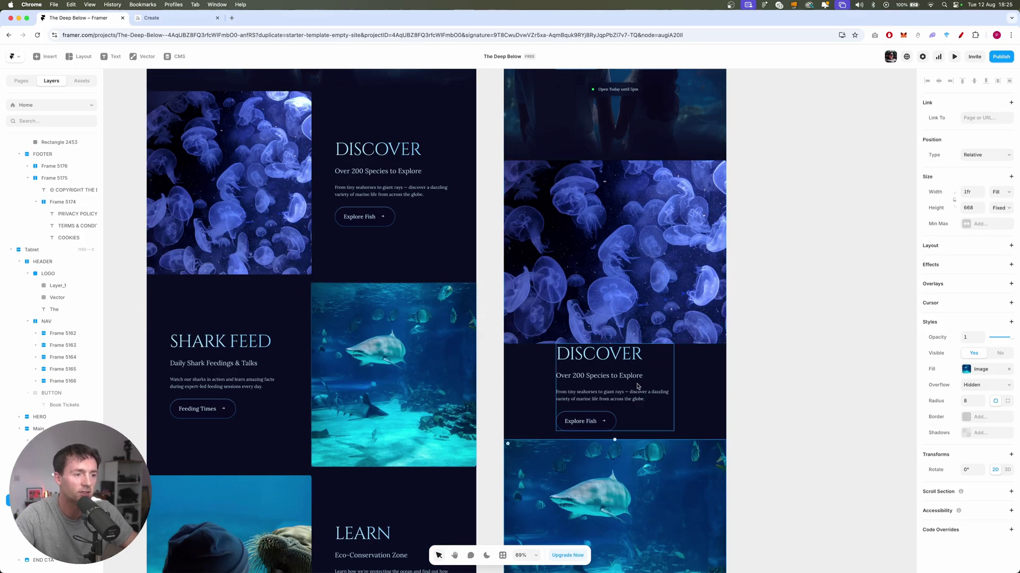
pyautogui.scroll(-15, 654, 385)
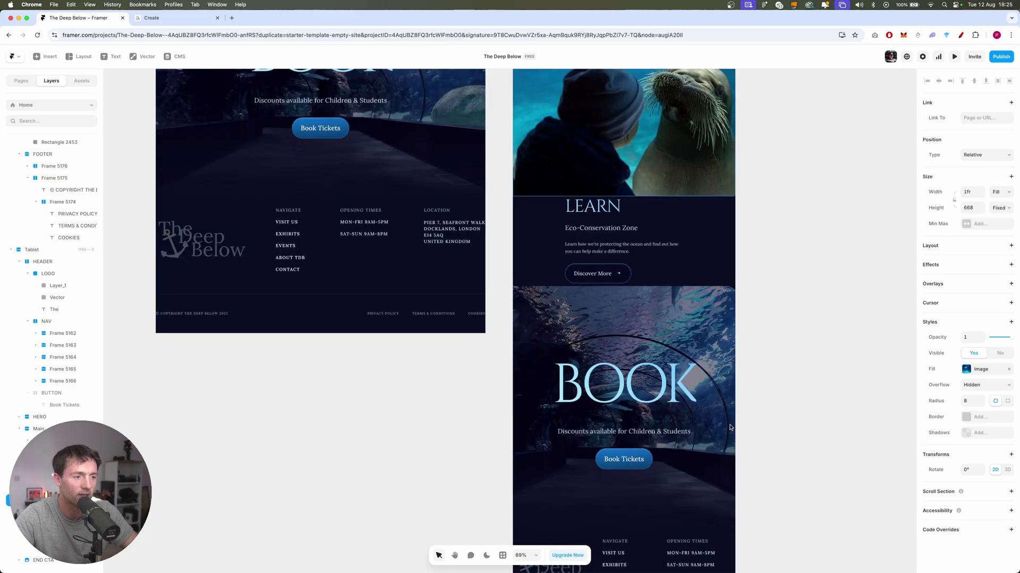
pyautogui.scroll(-3, 712, 396)
pyautogui.click(717, 468)
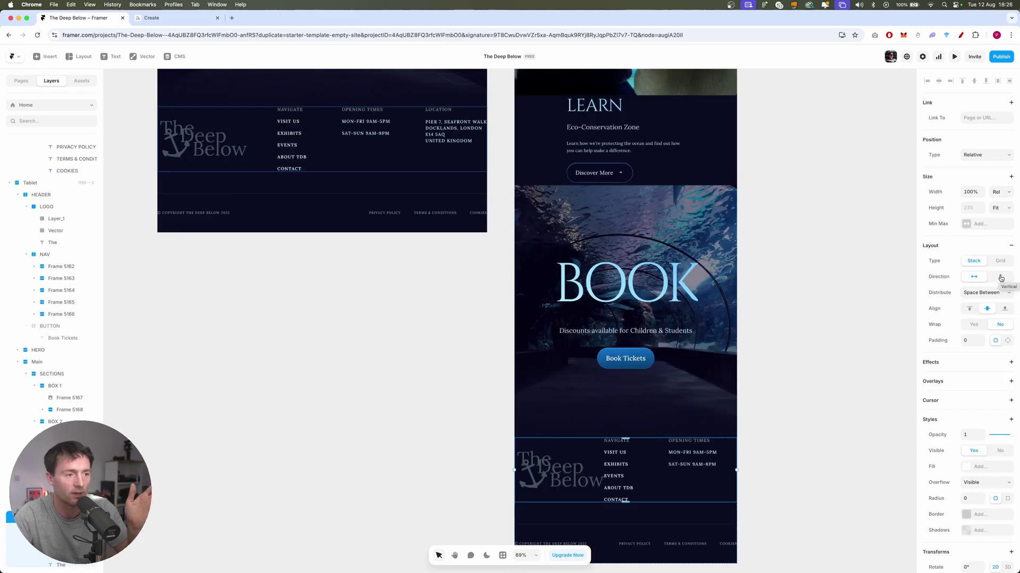
pyautogui.click(1001, 278)
pyautogui.scroll(6, 732, 372)
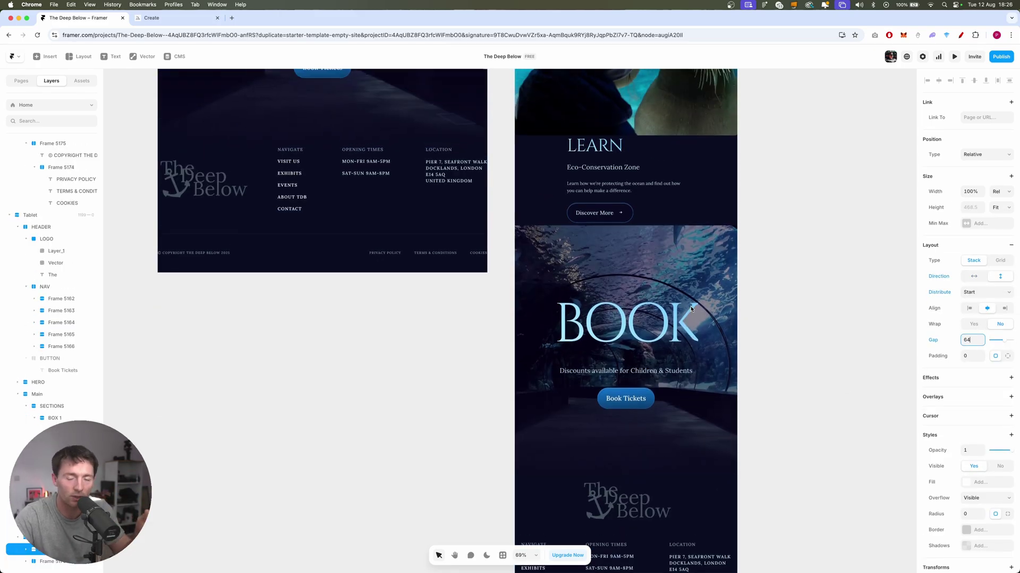
pyautogui.scroll(8, 690, 308)
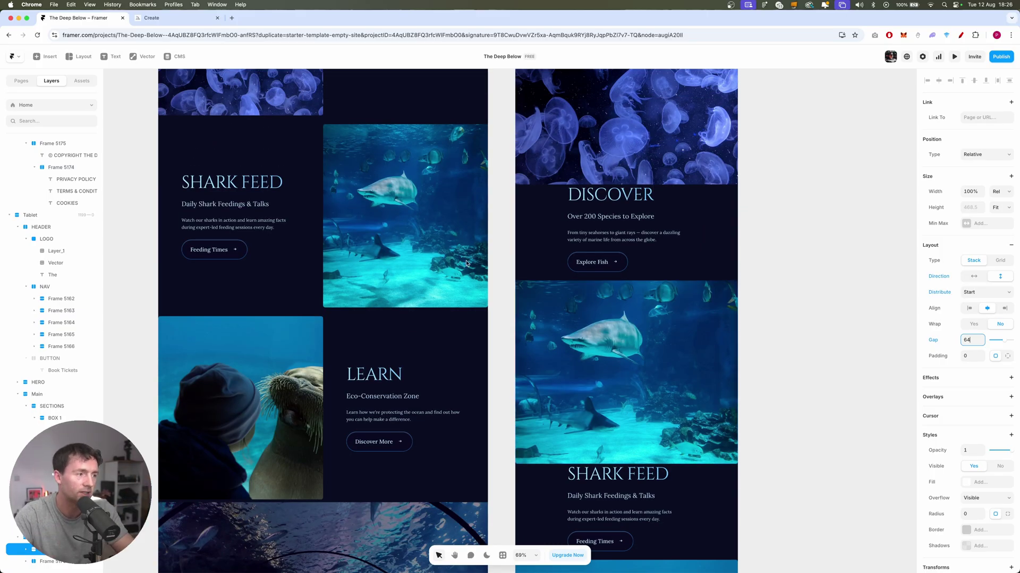
pyautogui.scroll(10, 372, 315)
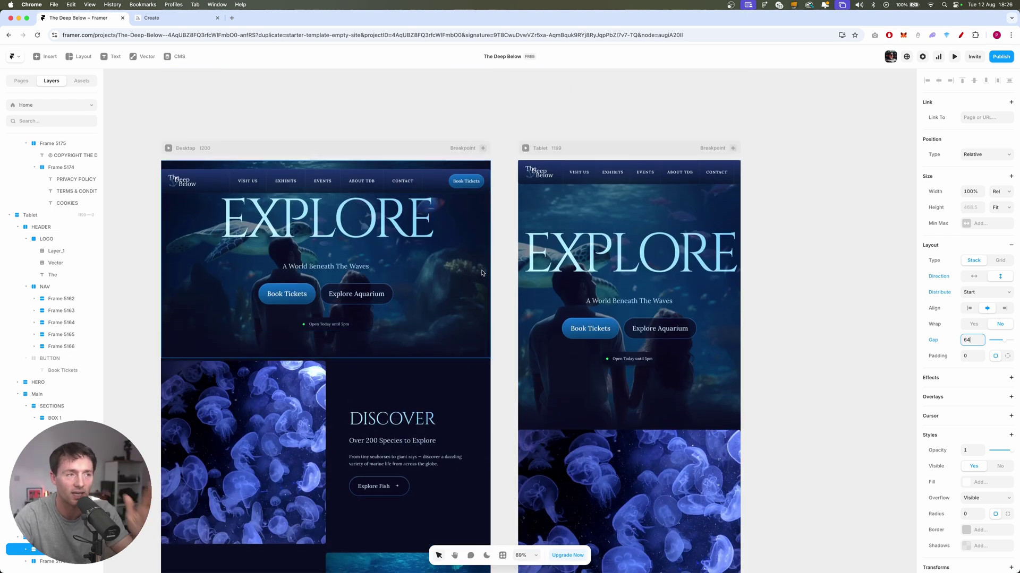
# - Add a Phone breakpoint at 390 width and shrink its EXPLORE heading to 64
pyautogui.click(801, 167)
pyautogui.click(732, 148)
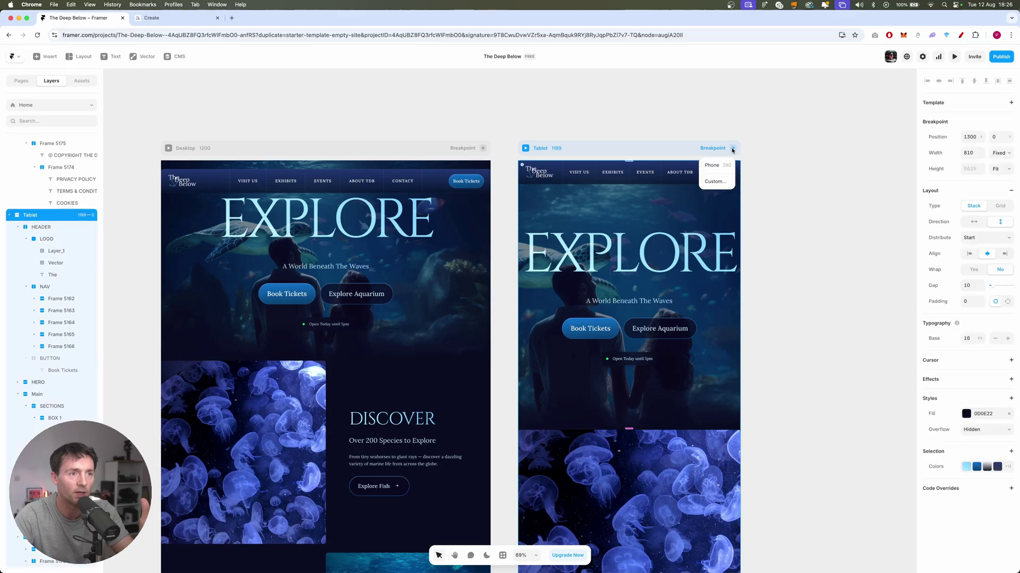
pyautogui.click(722, 166)
pyautogui.scroll(10, 474, 229)
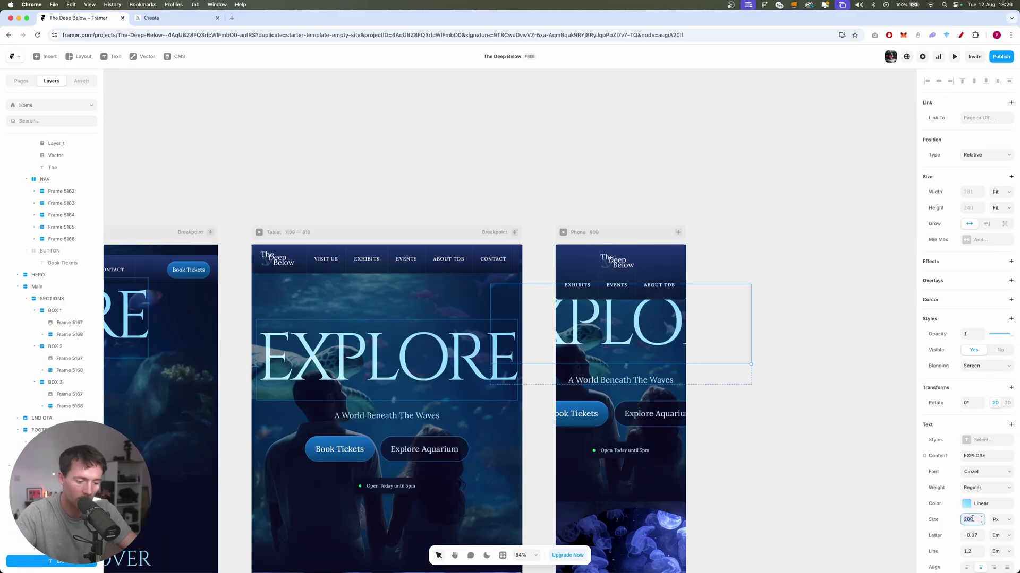
pyautogui.press('Return')
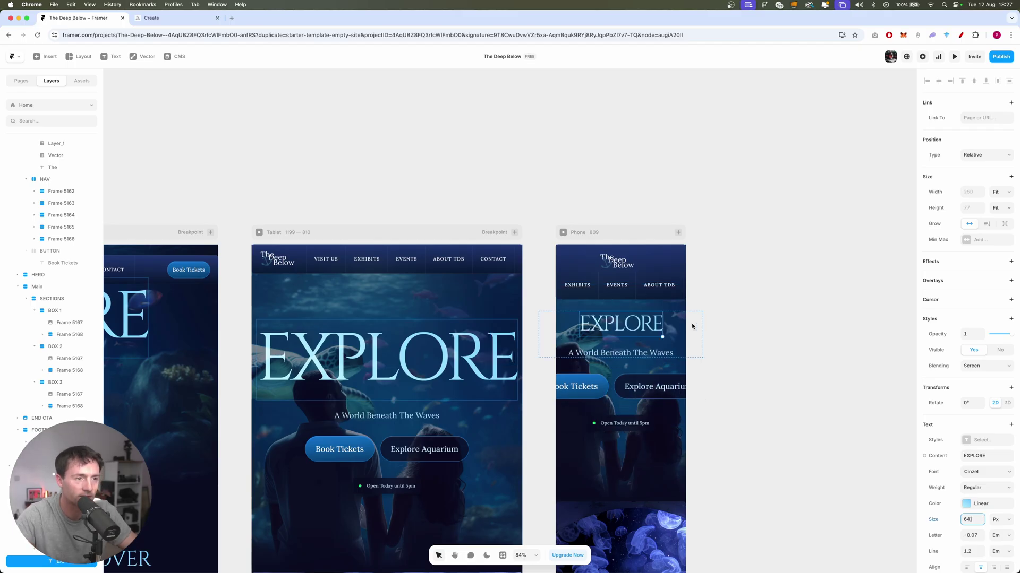
# - Stack the phone hero's button row vertically
pyautogui.scroll(-3, 689, 326)
pyautogui.click(613, 343)
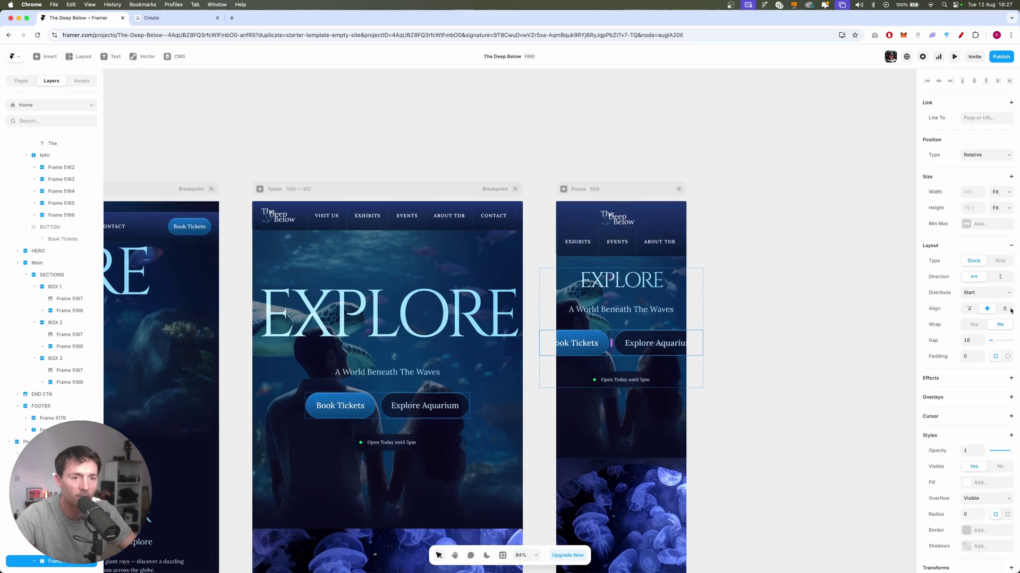
pyautogui.click(1000, 277)
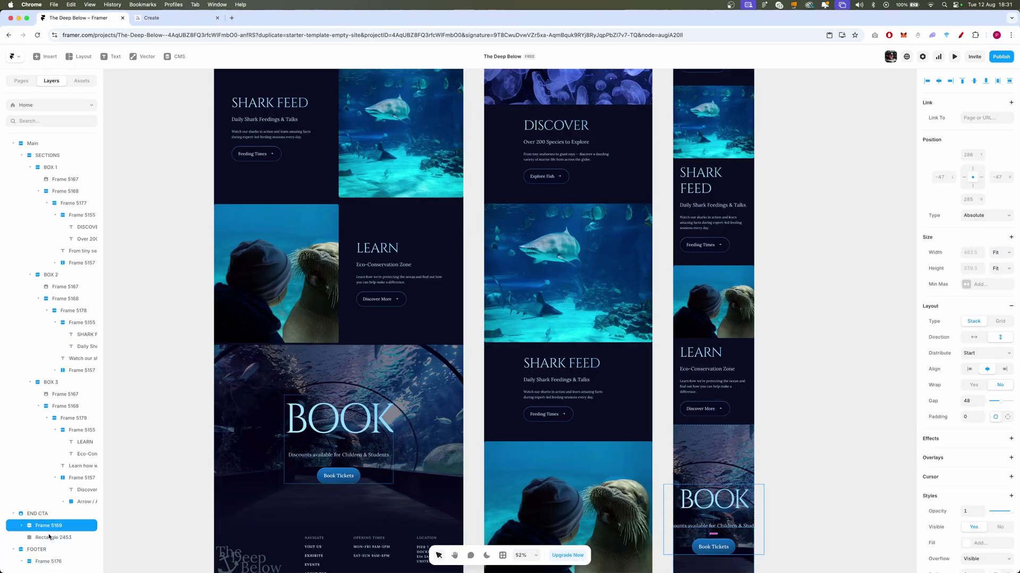
# - Select the phone BOOK section's content, then the phone footer frame
pyautogui.click(707, 455)
pyautogui.scroll(-2, 707, 455)
pyautogui.scroll(-2, 706, 456)
pyautogui.doubleClick(709, 404)
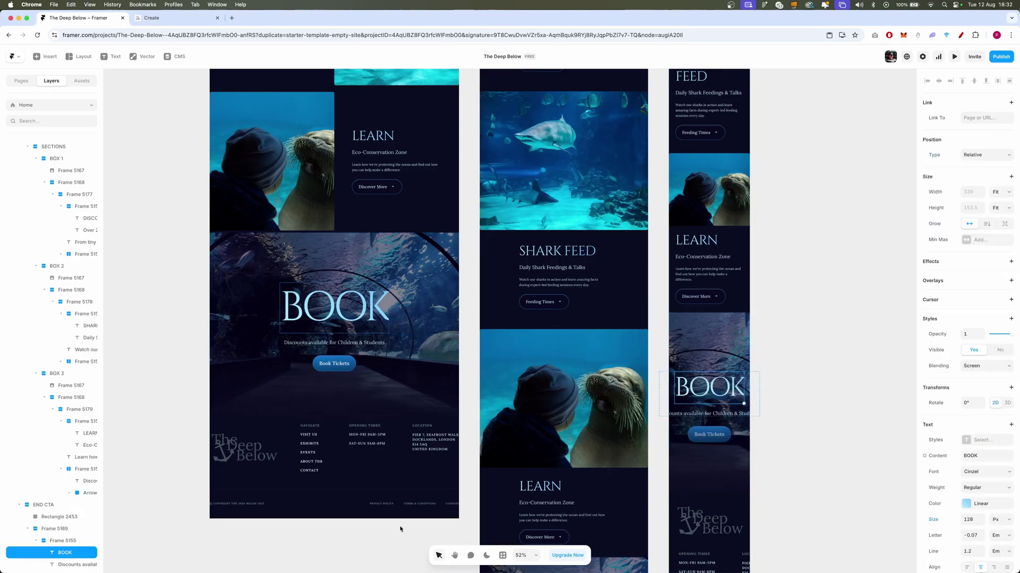
pyautogui.scroll(-5, 735, 448)
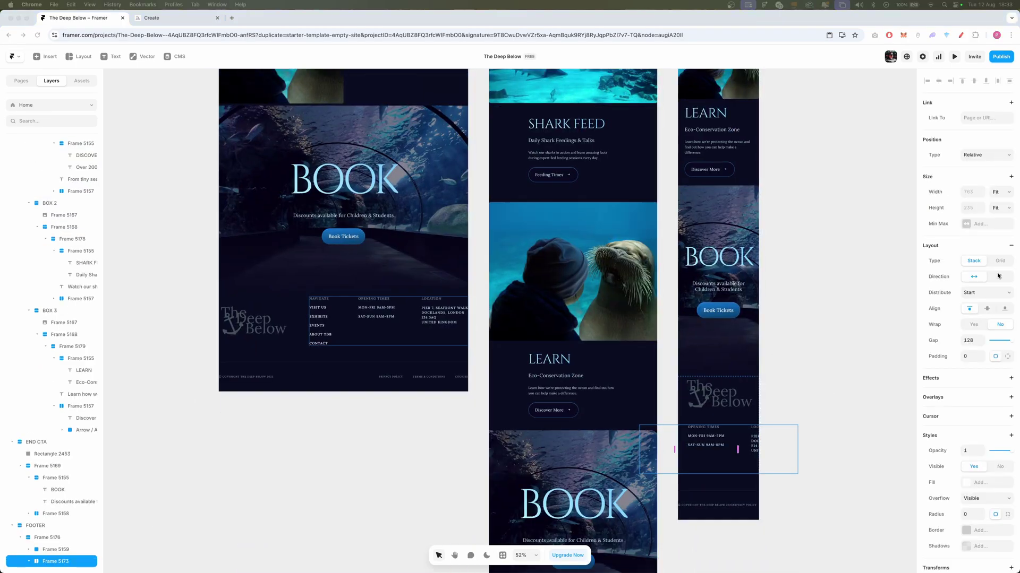
pyautogui.click(49, 537)
# - Scroll through the Midjourney page to review the aquarium scene for the hero video
pyautogui.scroll(-3, 571, 318)
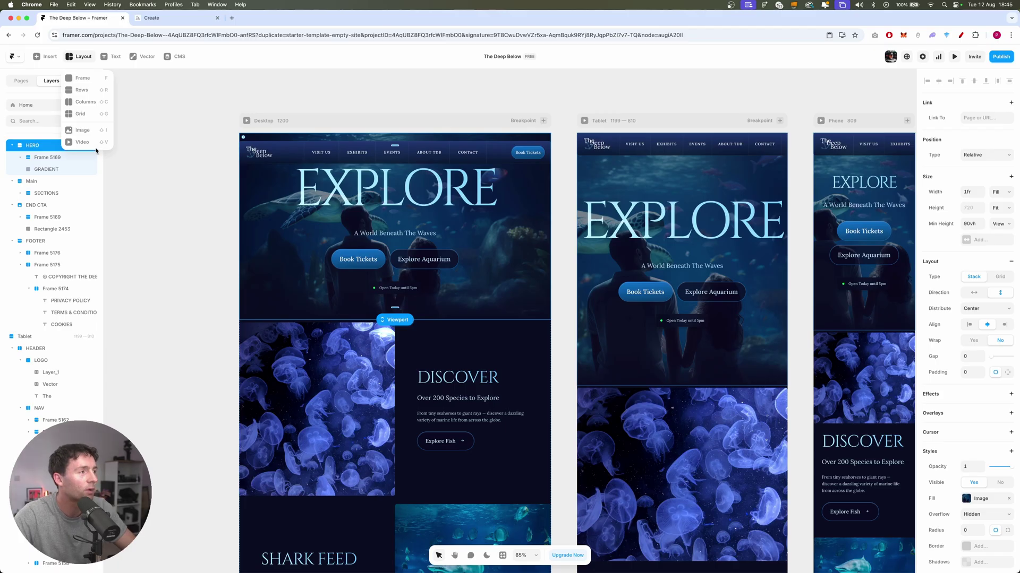
# - Choose Video from the Layout toolbar menu to begin adding a video layer to HERO
pyautogui.click(86, 143)
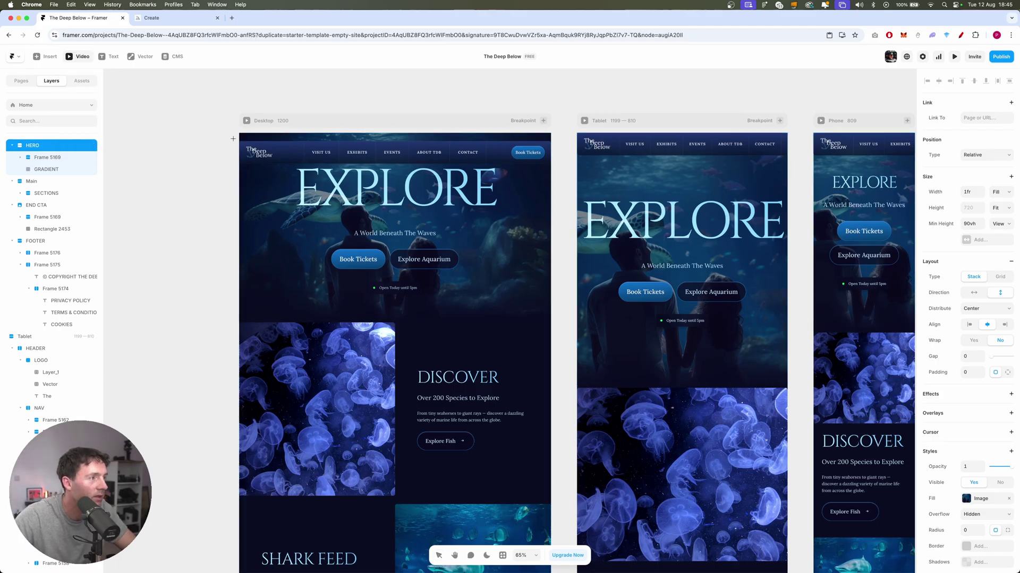